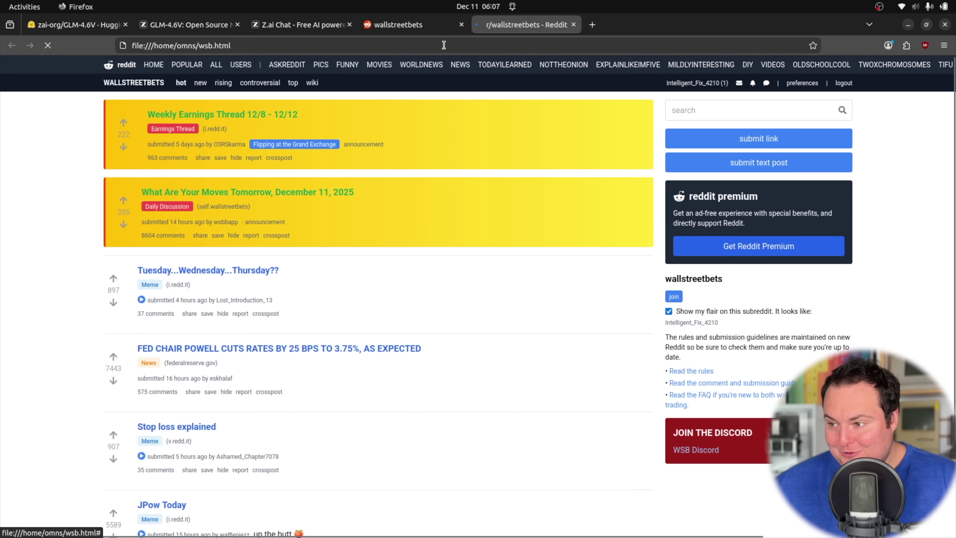
# Switch to the real r/wallstreetbets tab to compare it with the wsb.html replica
pyautogui.click(431, 26)
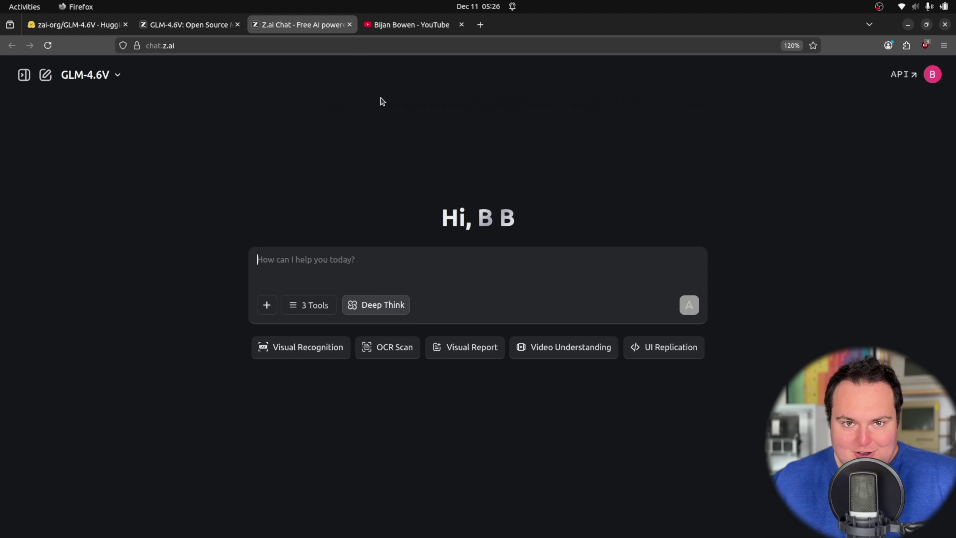
# Glance at the GLM-4.6V blog post, then bring up the YouTube channel's Videos page
pyautogui.click(189, 25)
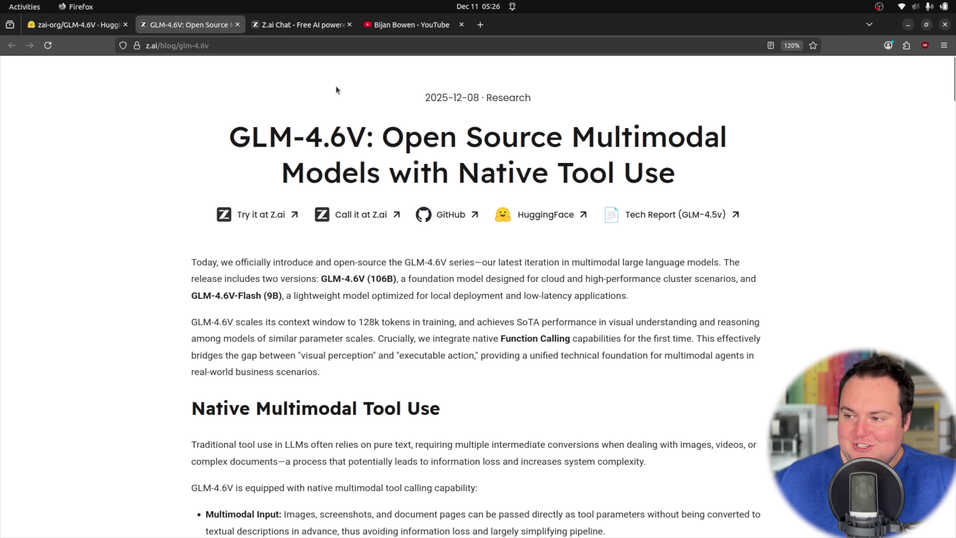
pyautogui.click(404, 30)
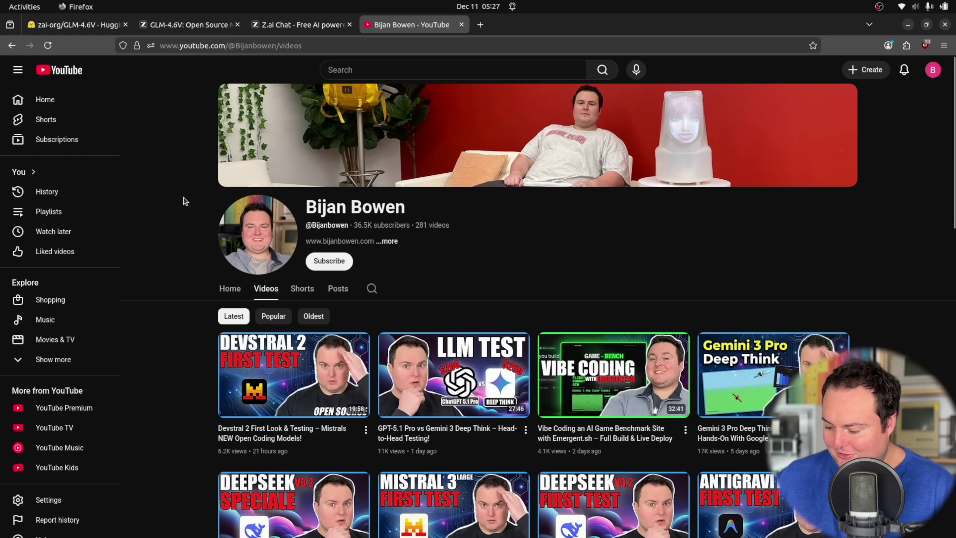
# Screenshot the Firefox window of the YouTube Videos page and paste it into the GLM-4.6V prompt
pyautogui.press('Print')
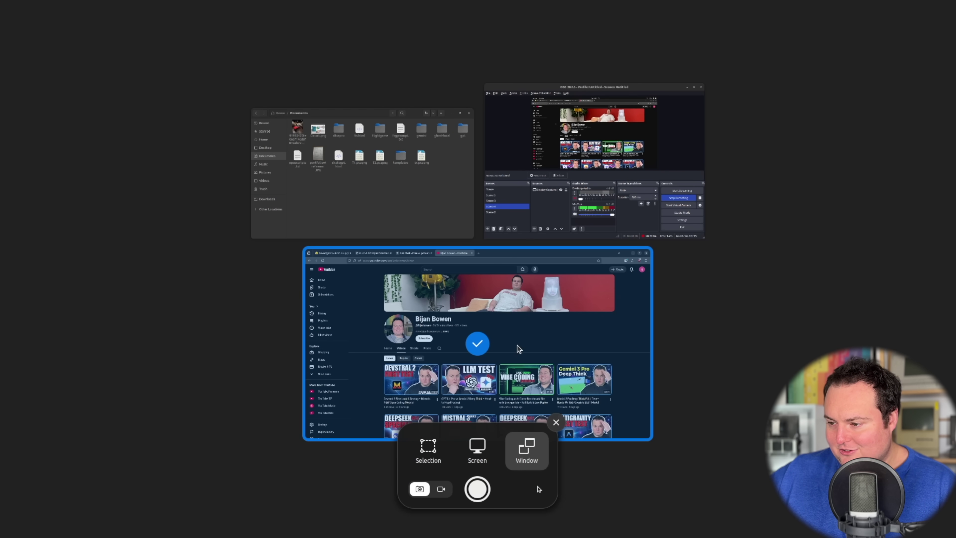
pyautogui.press('Return')
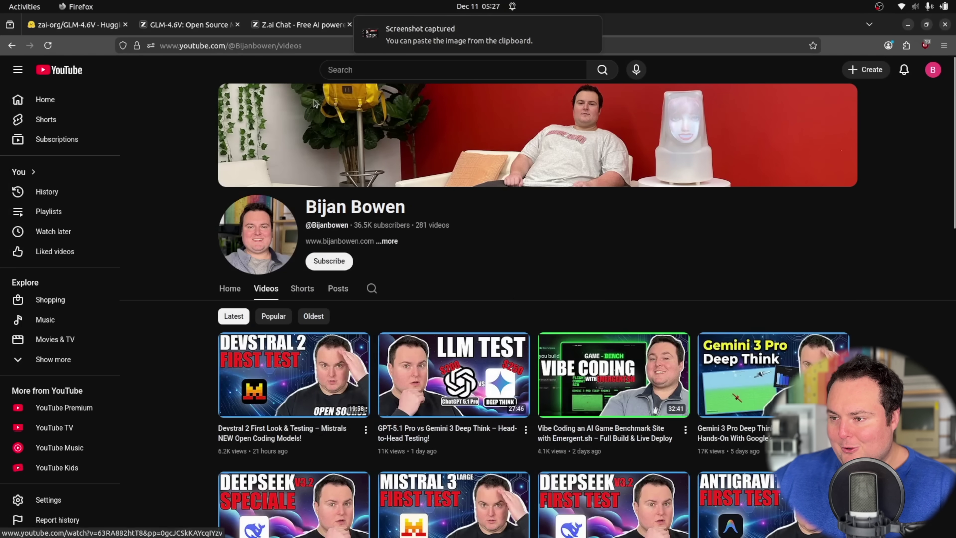
pyautogui.click(301, 26)
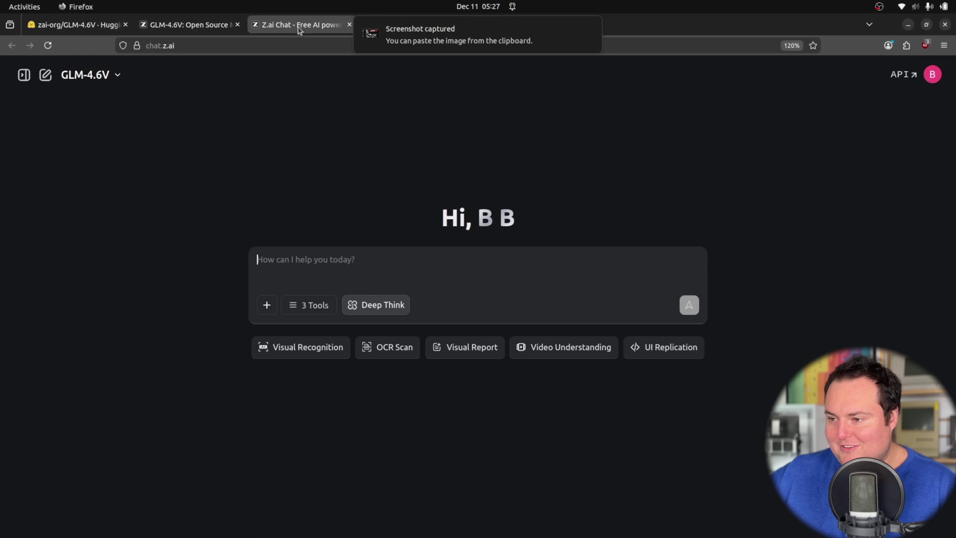
pyautogui.hotkey('ctrl', 'v')
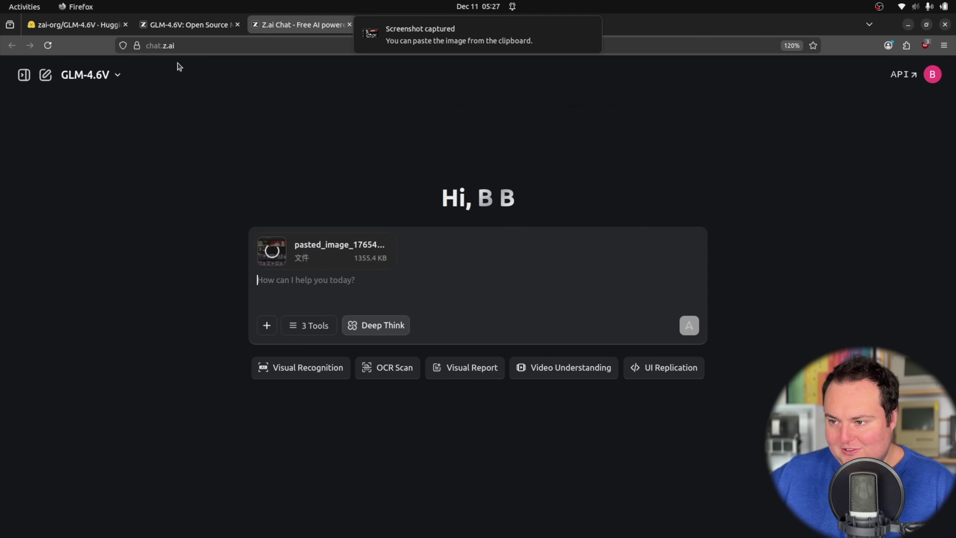
# Send the screenshot with 'Replicate this website in a single file that can be opened in a browser'
pyautogui.click(188, 24)
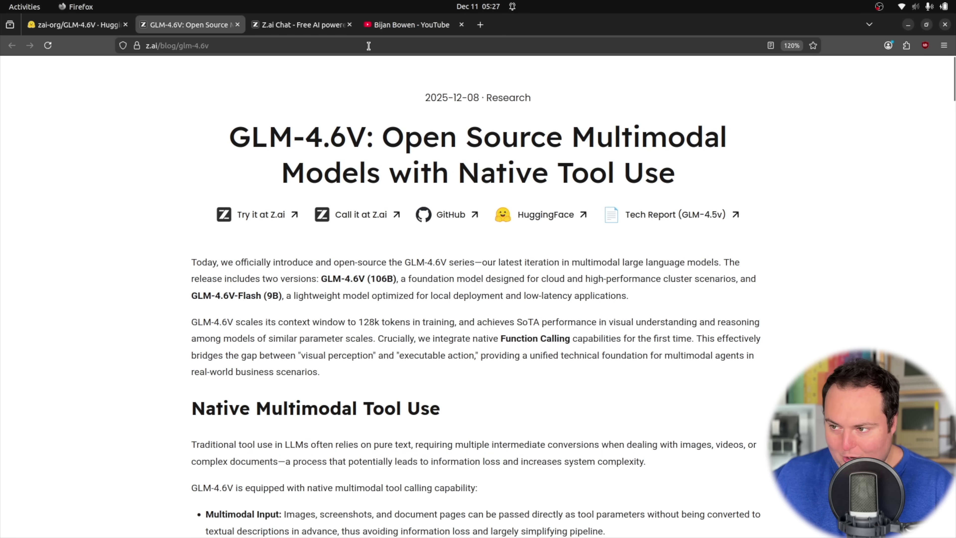
pyautogui.click(292, 28)
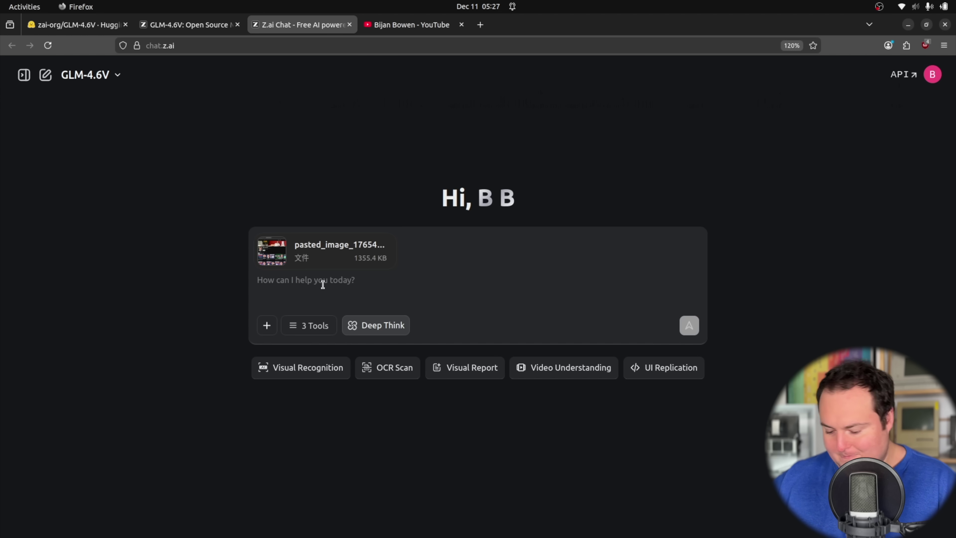
pyautogui.write('Replicate this website in a single file that can be opened in a browser')
pyautogui.press('Return')
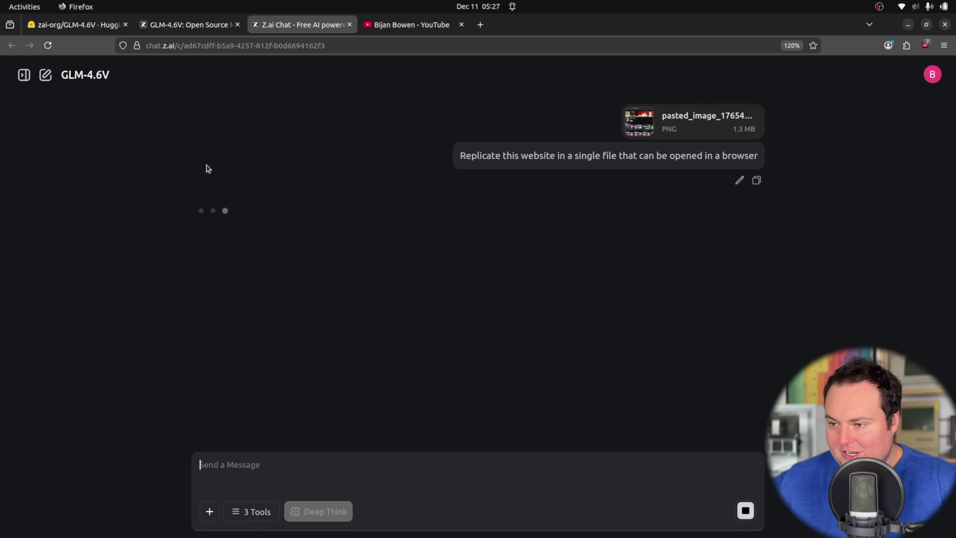
pyautogui.click(189, 19)
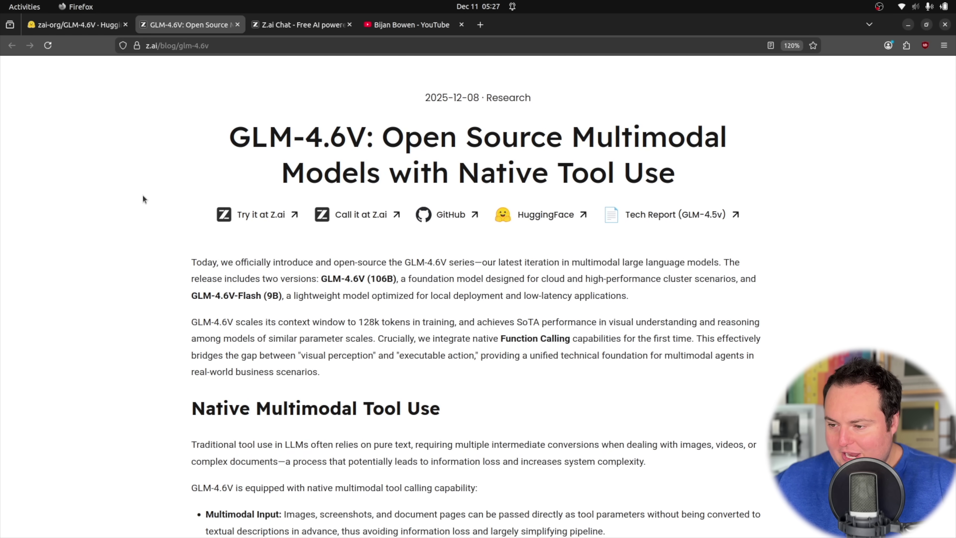
pyautogui.scroll(-2, 143, 195)
pyautogui.scroll(2, 143, 195)
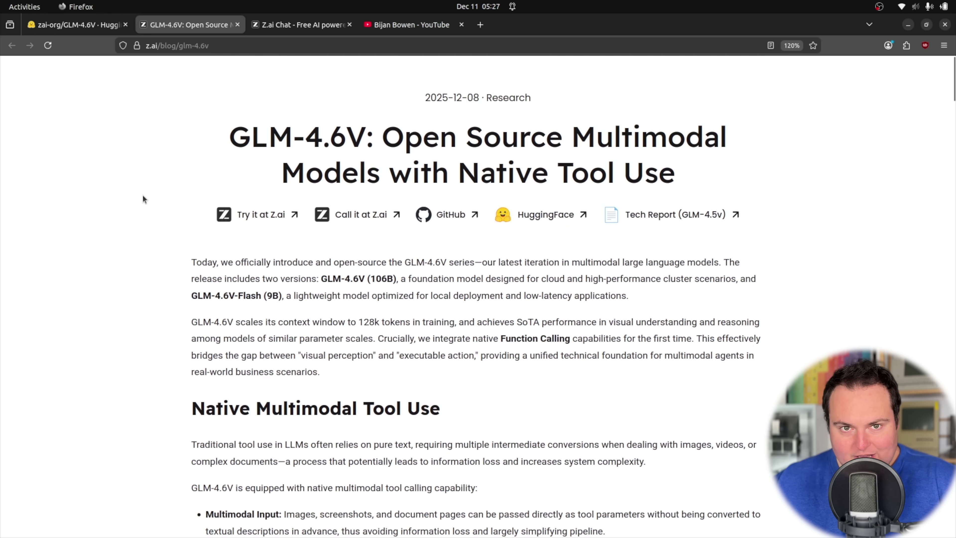
pyautogui.moveTo(322, 279); pyautogui.dragTo(398, 279)
pyautogui.click(399, 278)
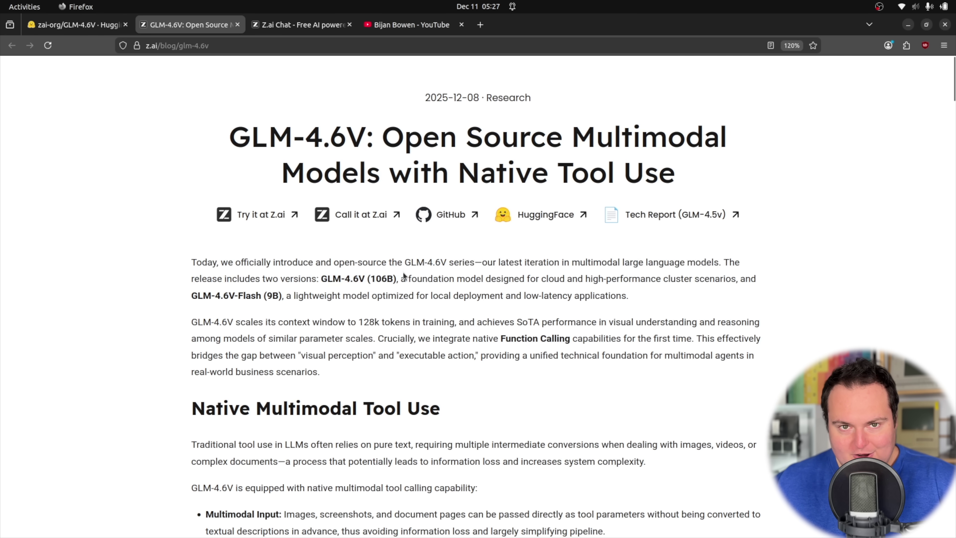
pyautogui.moveTo(194, 298)
pyautogui.mouseDown()
pyautogui.moveTo(192, 286)
pyautogui.moveTo(203, 297)
pyautogui.mouseUp()
pyautogui.click(246, 307)
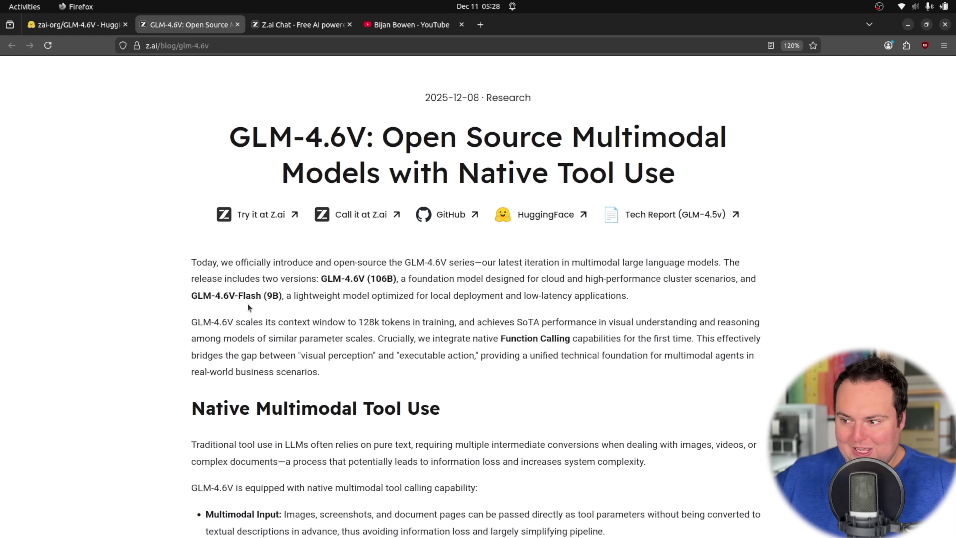
pyautogui.scroll(-3, 182, 264)
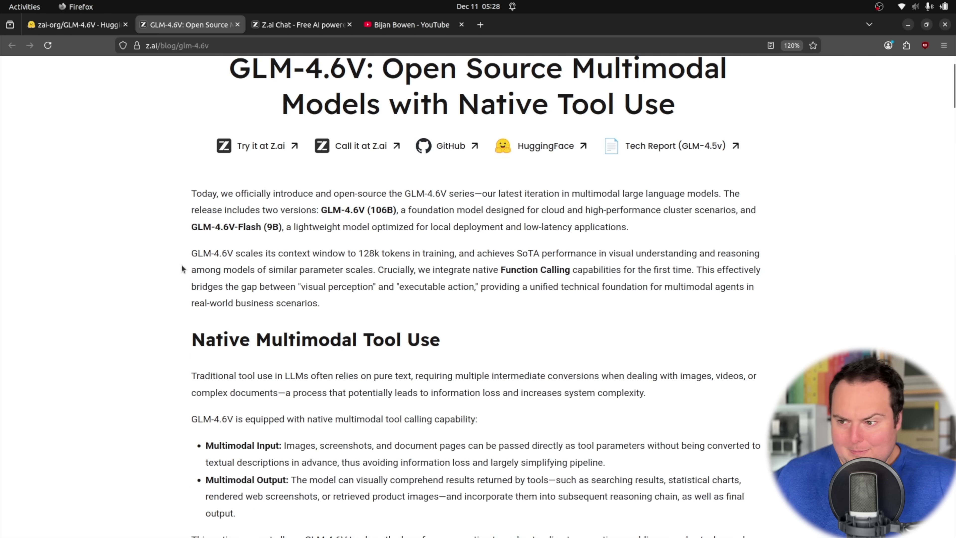
# Return to the chat and scroll through GLM-4.6V's generated YouTube channel page code
pyautogui.click(297, 25)
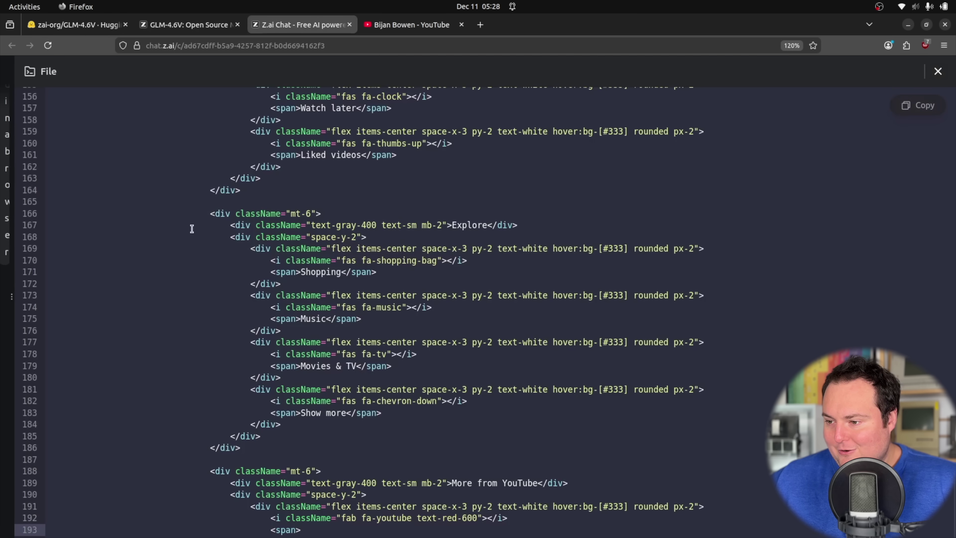
pyautogui.scroll(20, 195, 236)
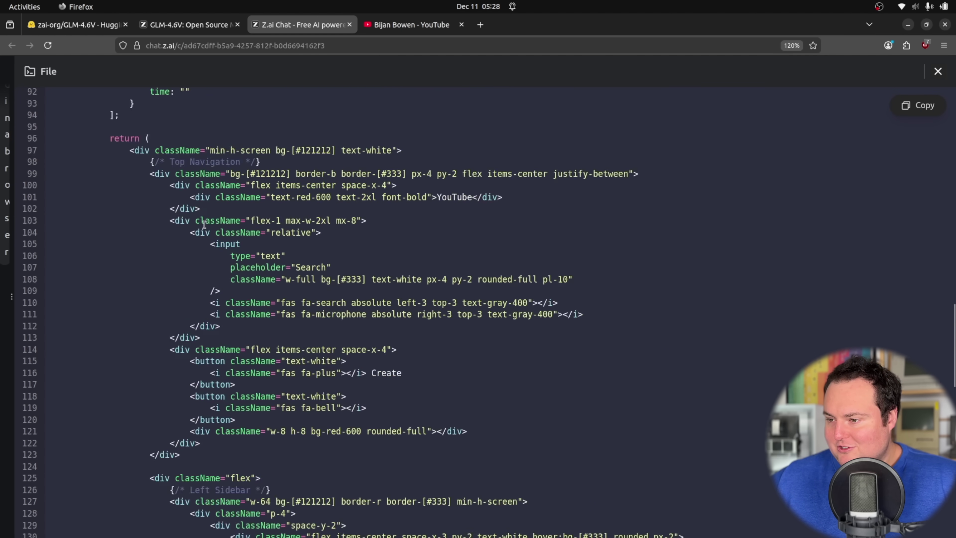
pyautogui.scroll(-20, 209, 226)
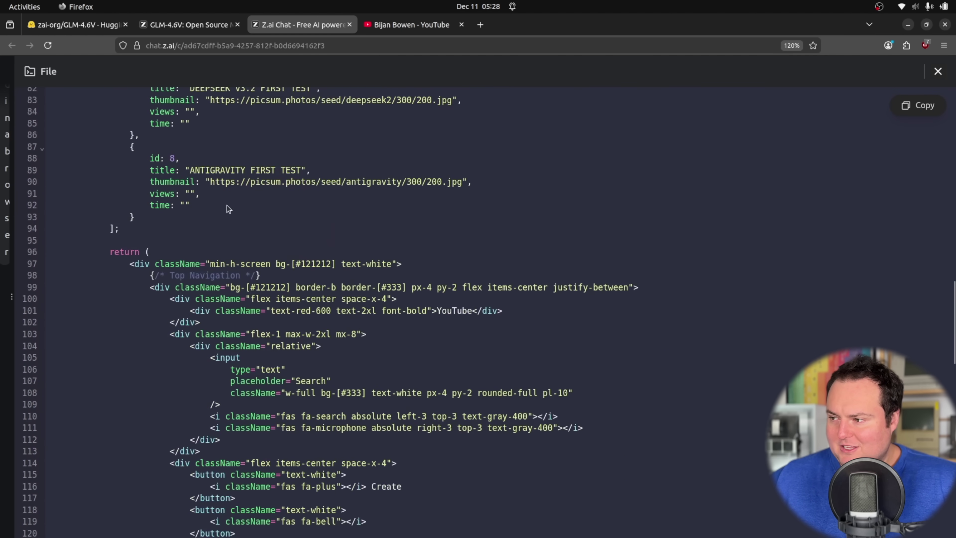
pyautogui.scroll(-17, 158, 208)
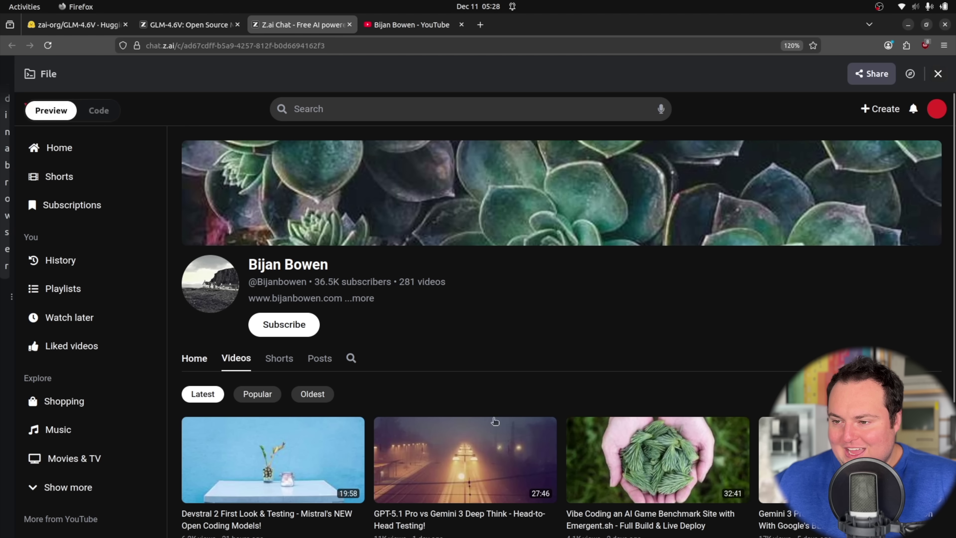
# Scroll up and down through the rendered YouTube channel replica in the Preview
pyautogui.scroll(-2, 553, 244)
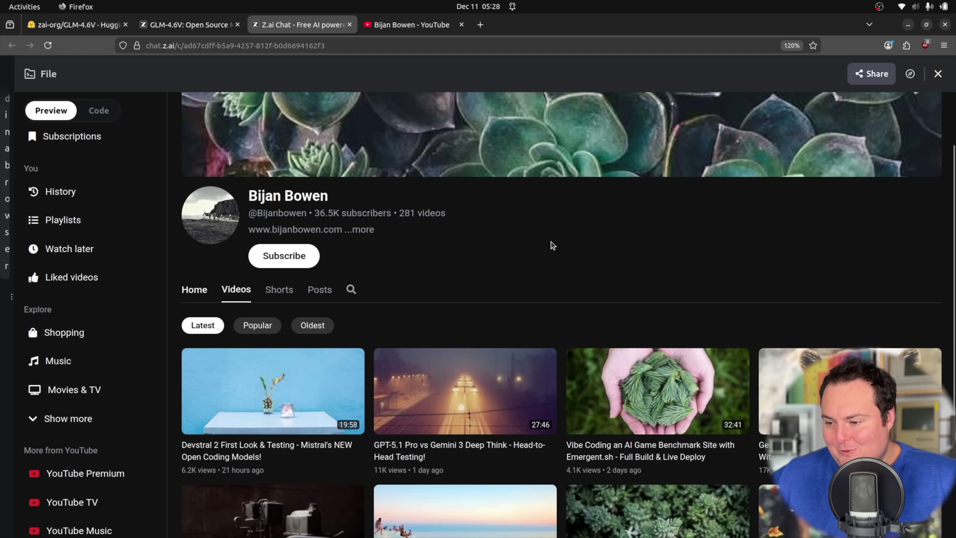
pyautogui.scroll(-3, 553, 244)
pyautogui.scroll(5, 553, 244)
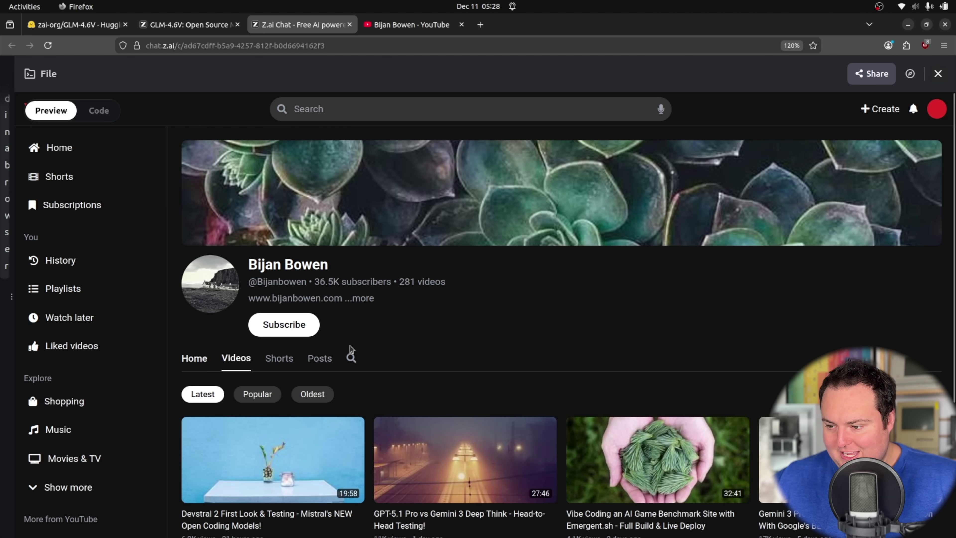
pyautogui.scroll(-5, 422, 326)
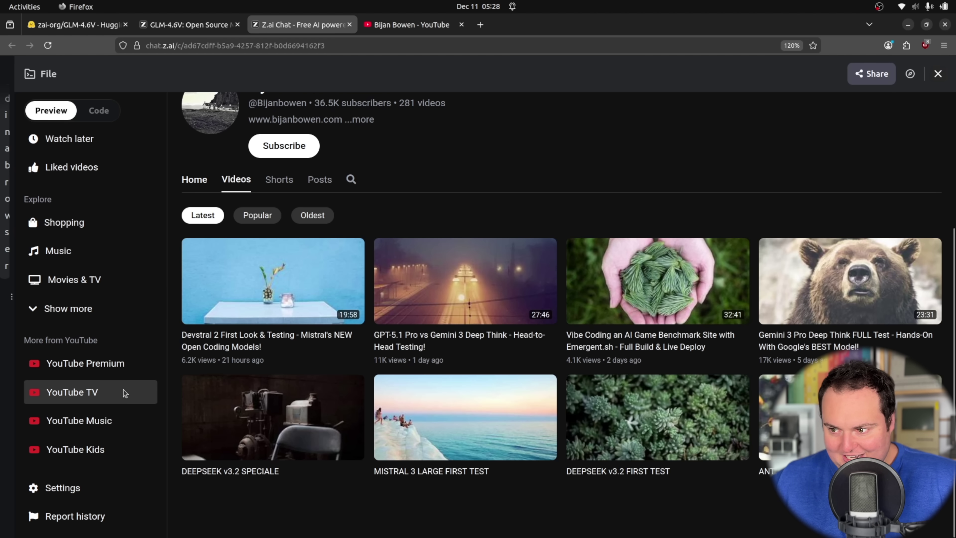
pyautogui.scroll(5, 416, 278)
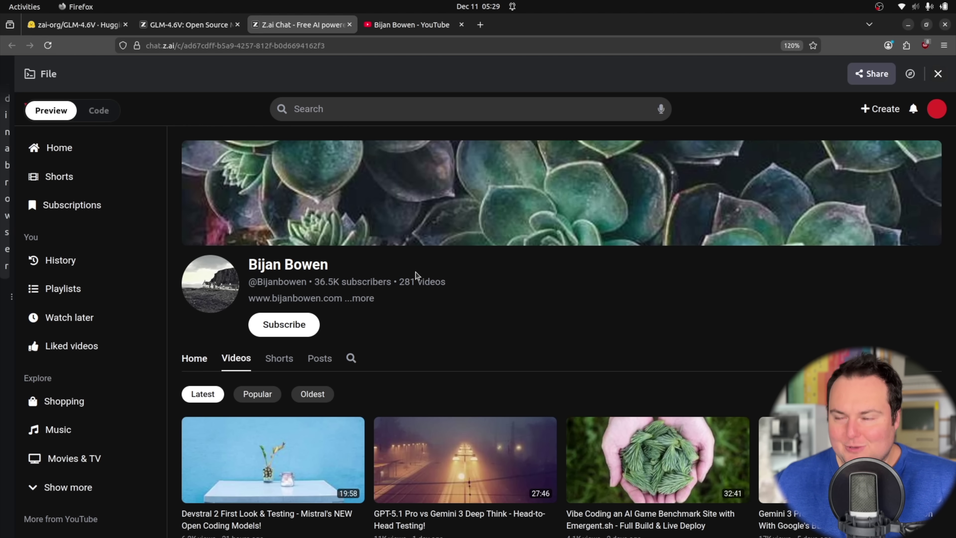
pyautogui.scroll(-5, 421, 271)
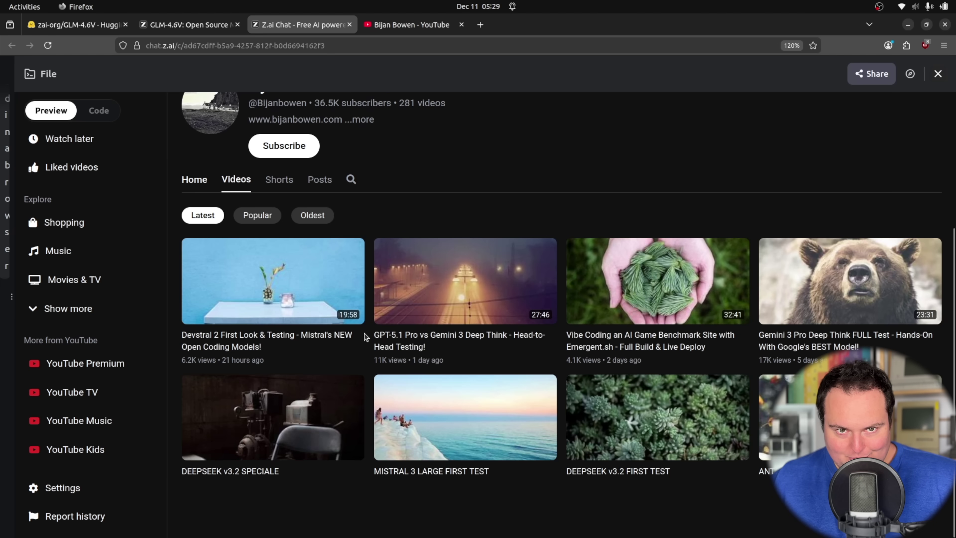
pyautogui.scroll(5, 357, 346)
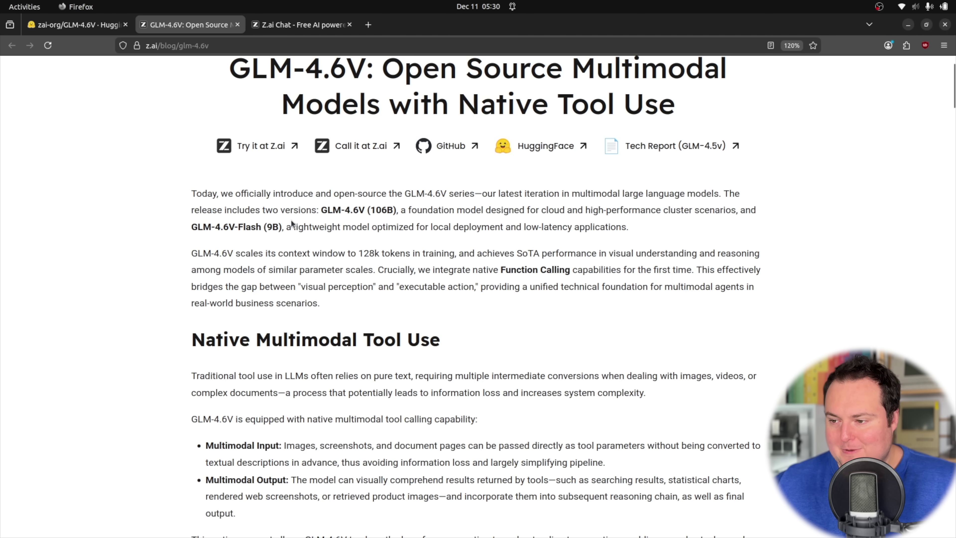
# Highlight the GLM-4.6V-Flash (9B) model name and the intro paragraph of the blog post
pyautogui.moveTo(284, 227)
pyautogui.mouseDown()
pyautogui.moveTo(186, 229)
pyautogui.moveTo(281, 228)
pyautogui.mouseUp()
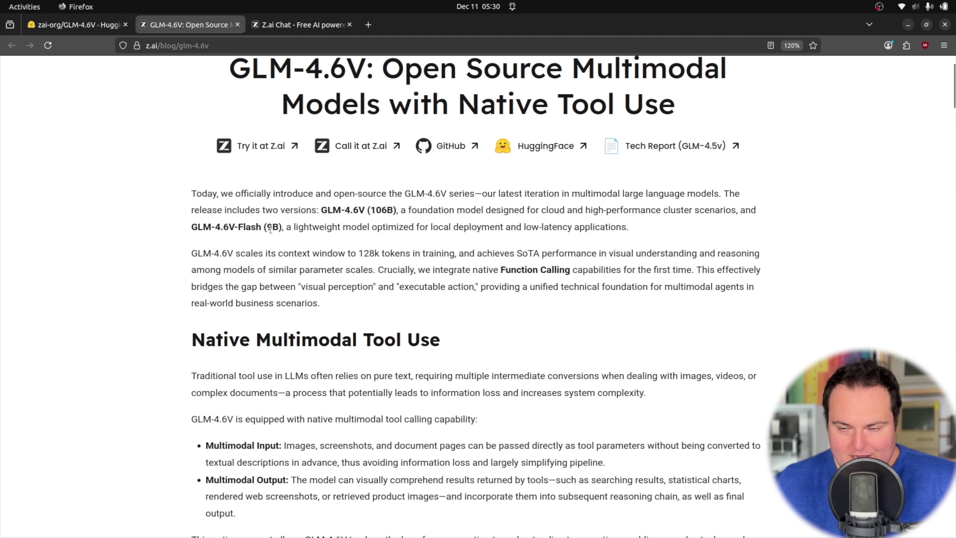
pyautogui.moveTo(192, 226); pyautogui.dragTo(290, 227)
pyautogui.click(296, 222)
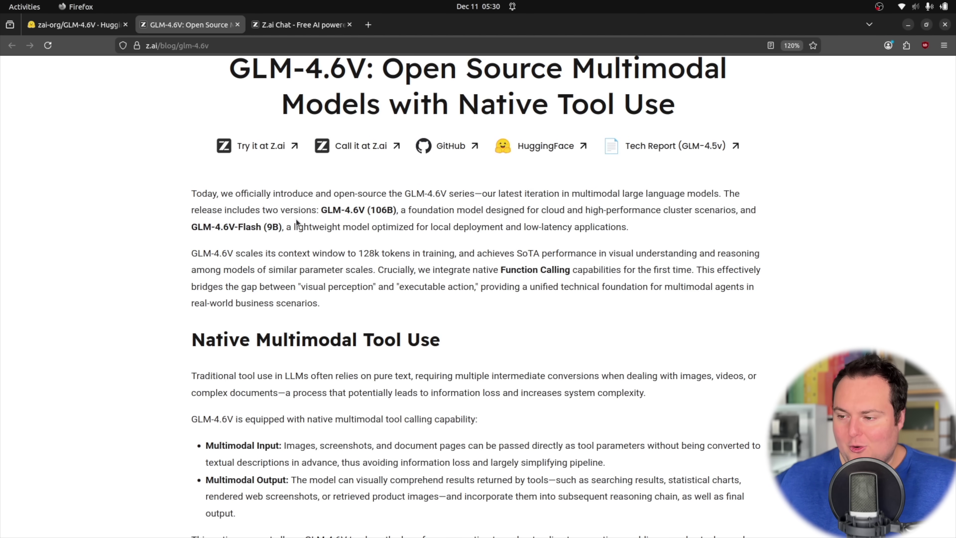
pyautogui.scroll(-3, 297, 220)
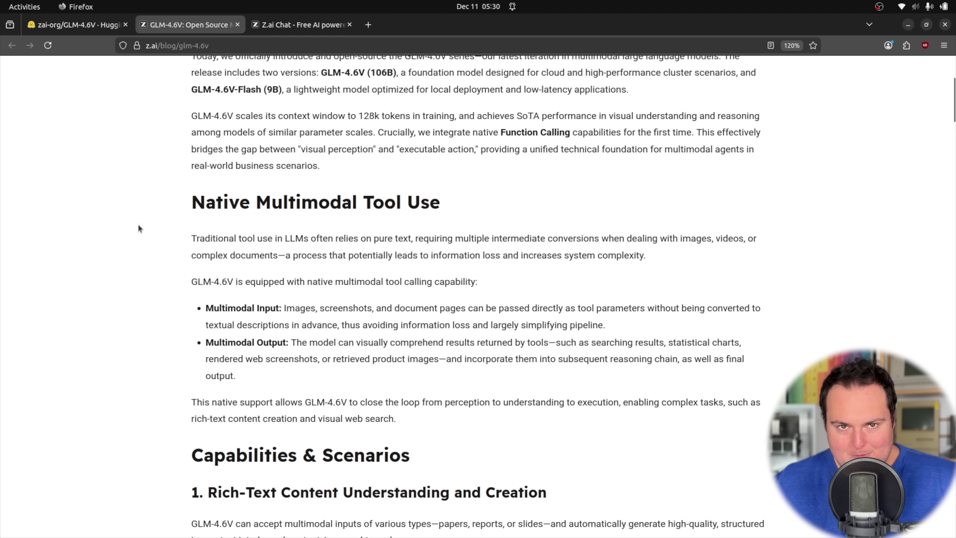
pyautogui.scroll(2, 132, 221)
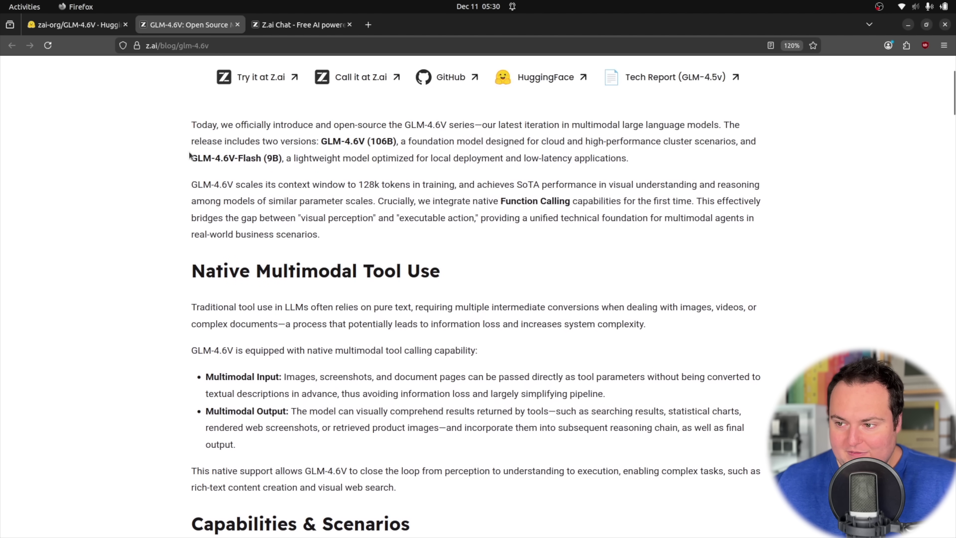
pyautogui.moveTo(190, 156)
pyautogui.mouseDown()
pyautogui.moveTo(284, 158)
pyautogui.moveTo(188, 162)
pyautogui.mouseUp()
pyautogui.click(286, 158)
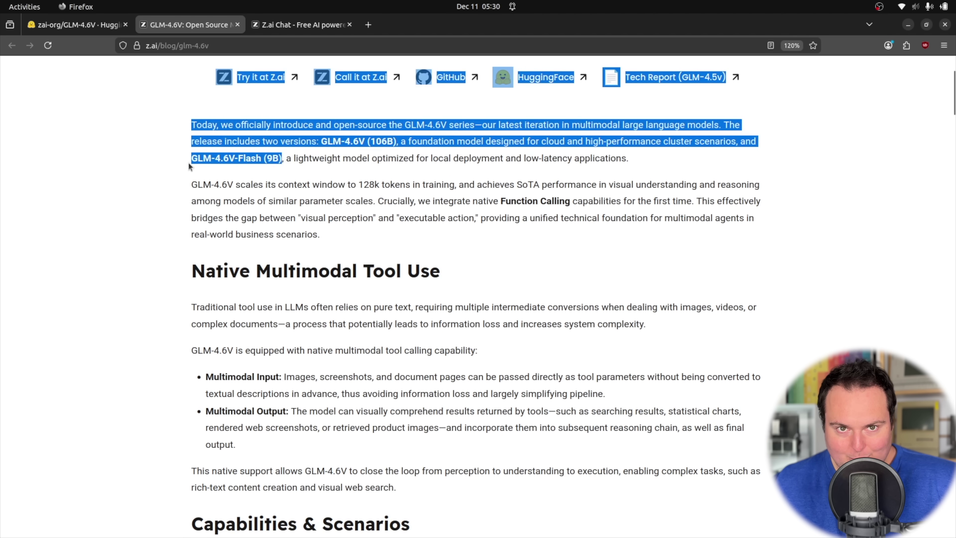
pyautogui.click(171, 181)
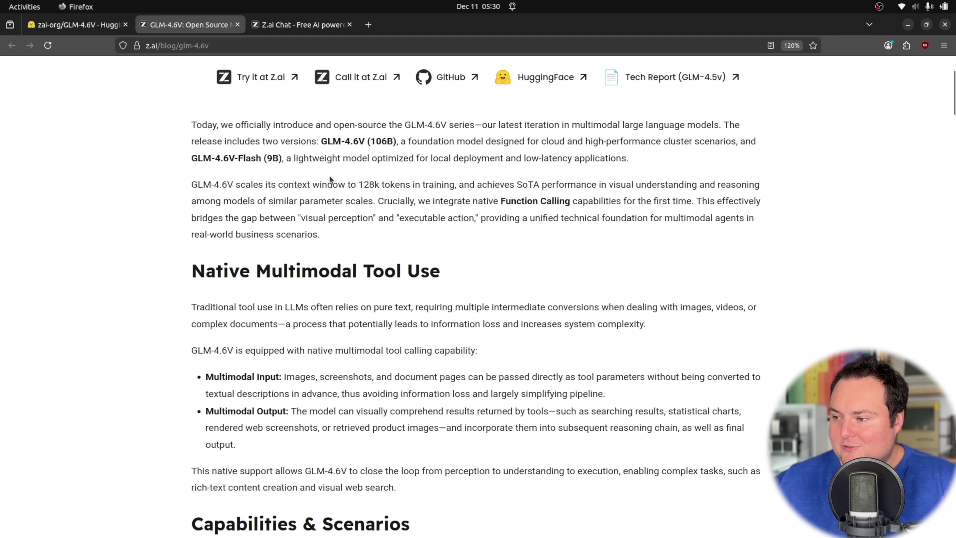
# Highlight the 128k token context window, native Function Calling and Multimodal Tool Use passages
pyautogui.moveTo(332, 183); pyautogui.dragTo(437, 185)
pyautogui.click(466, 180)
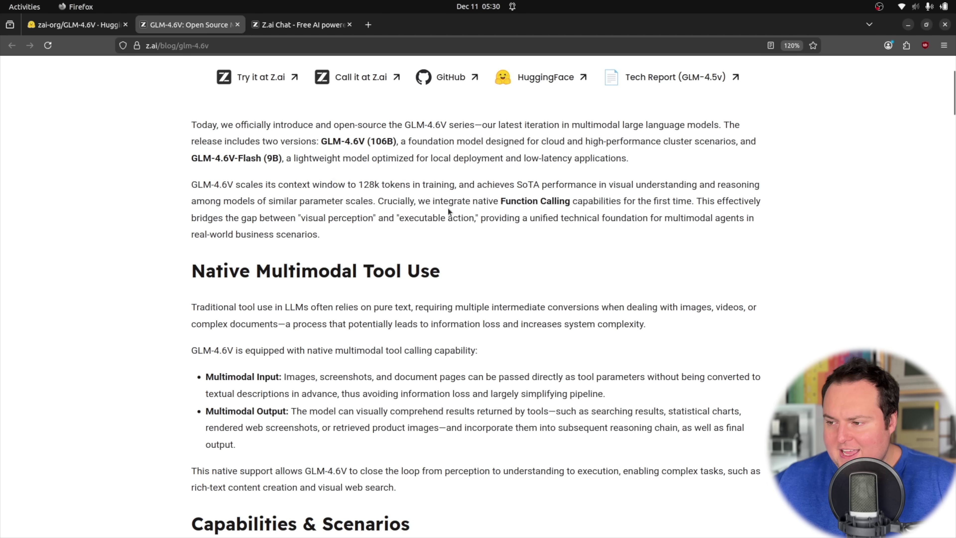
pyautogui.moveTo(377, 201); pyautogui.dragTo(572, 201)
pyautogui.click(420, 201)
pyautogui.click(574, 211)
pyautogui.scroll(-4, 576, 239)
pyautogui.moveTo(190, 63); pyautogui.dragTo(450, 150)
pyautogui.click(450, 152)
# Read down to the Frontend Replication & Visual Interaction section, highlighting its Pixel-Level Replication point
pyautogui.scroll(-4, 449, 152)
pyautogui.scroll(3, 398, 152)
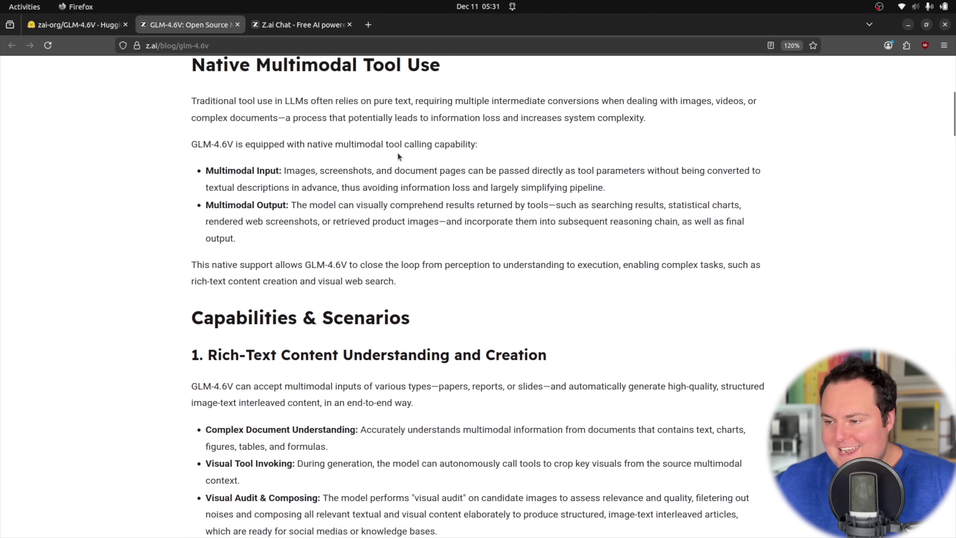
pyautogui.scroll(2, 398, 156)
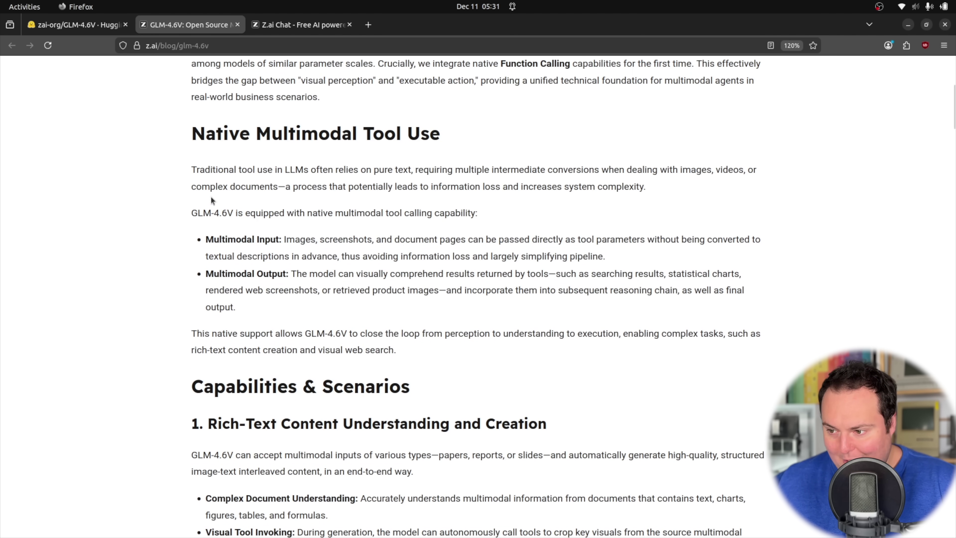
pyautogui.scroll(-2, 211, 197)
pyautogui.scroll(-6, 207, 184)
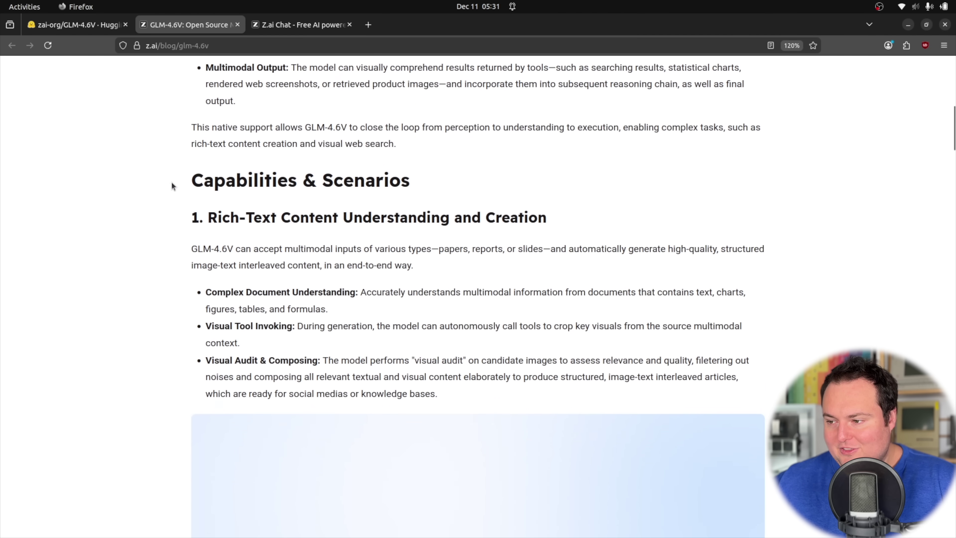
pyautogui.scroll(-10, 171, 179)
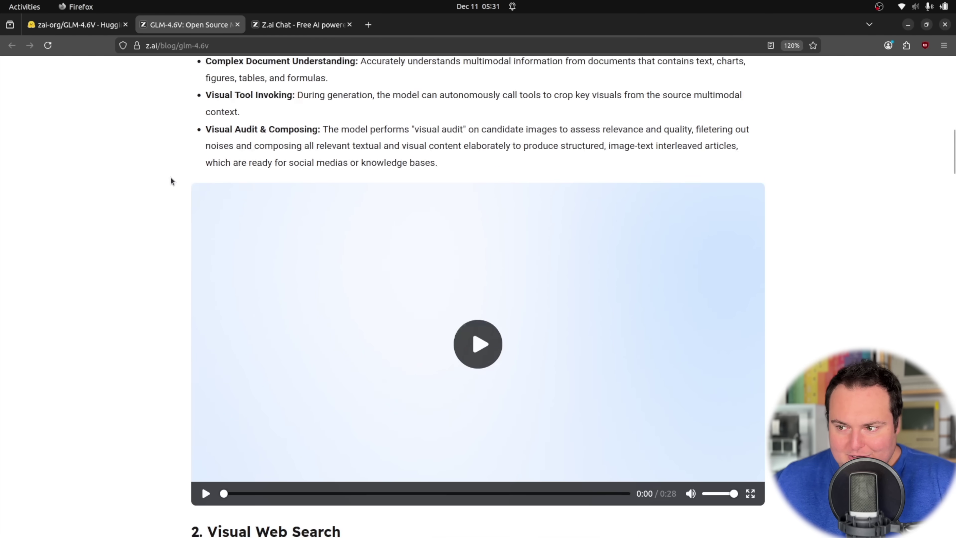
pyautogui.scroll(-4, 141, 176)
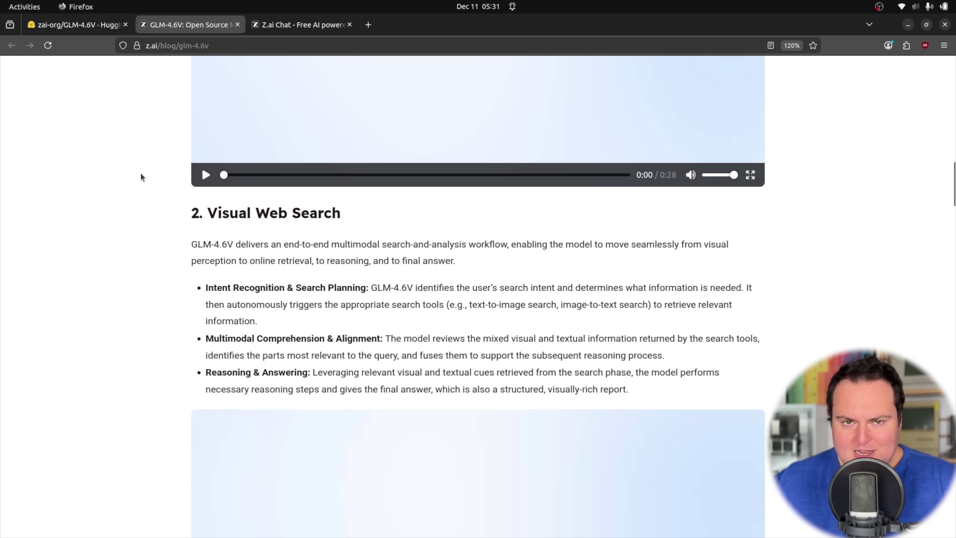
pyautogui.scroll(-2, 142, 177)
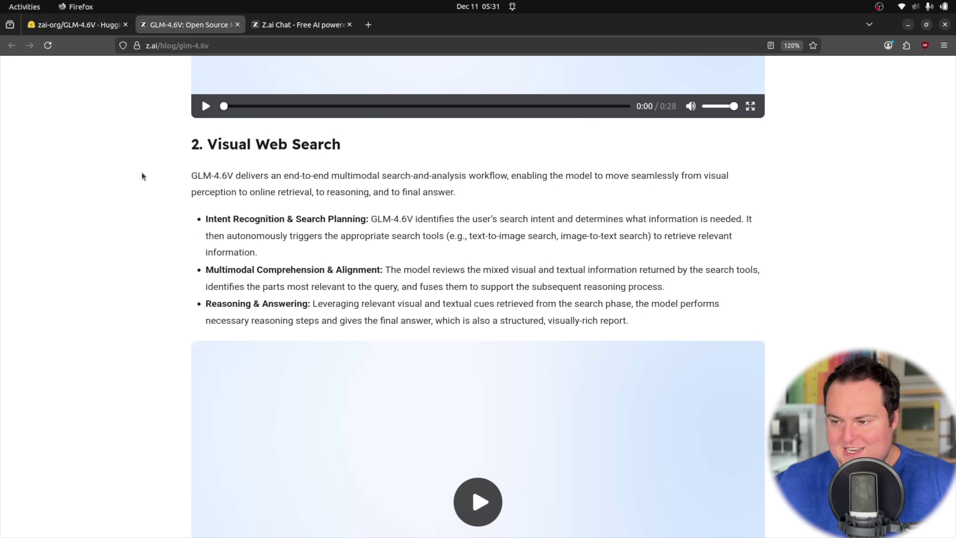
pyautogui.scroll(-14, 141, 172)
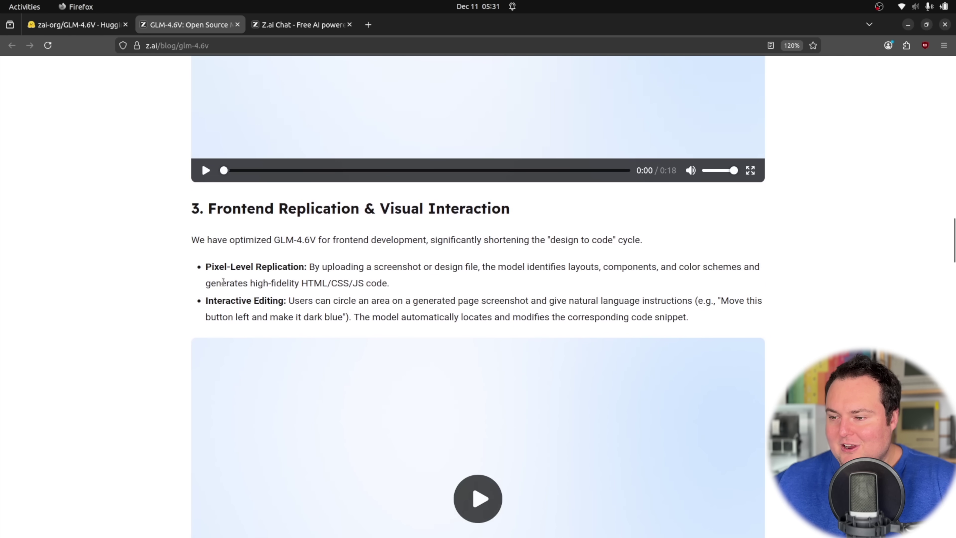
pyautogui.moveTo(207, 266); pyautogui.dragTo(303, 268)
pyautogui.click(300, 257)
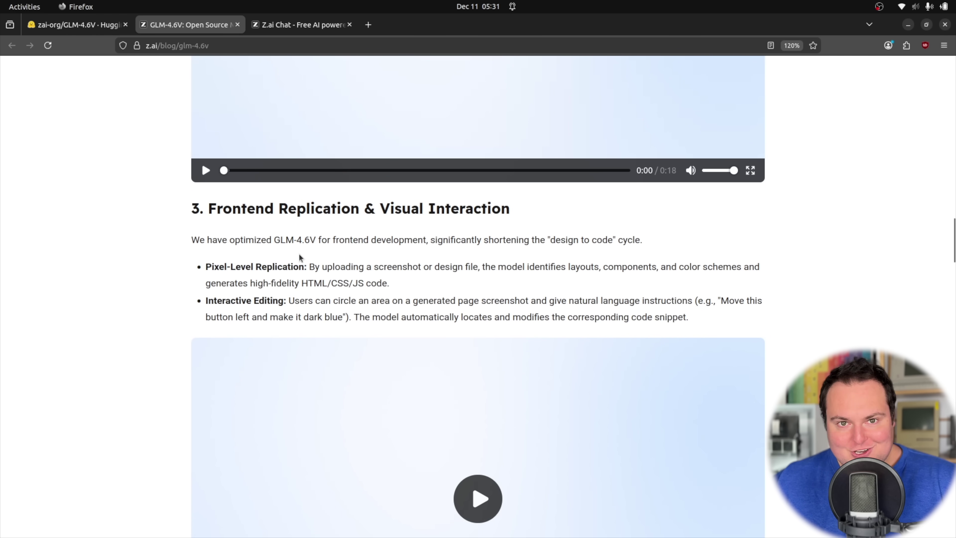
pyautogui.moveTo(211, 202); pyautogui.dragTo(500, 210)
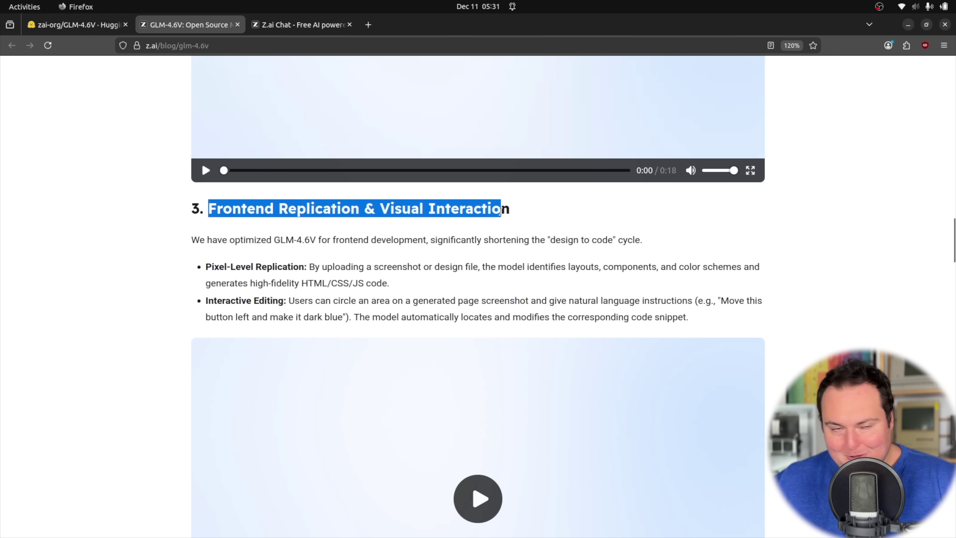
pyautogui.click(530, 206)
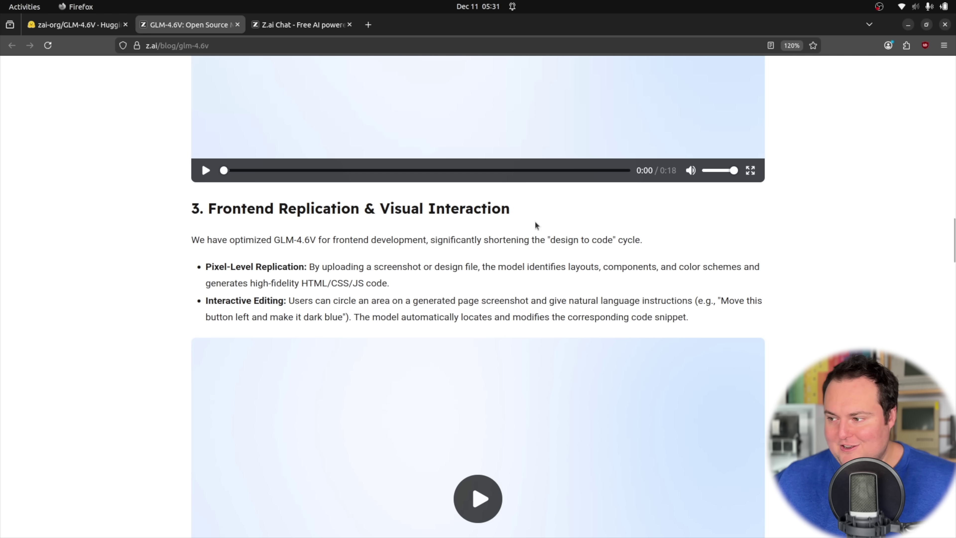
# Reach Long-Context Understanding and highlight the ~150-page documents and one-hour video claims
pyautogui.scroll(-5, 779, 295)
pyautogui.scroll(-3, 837, 226)
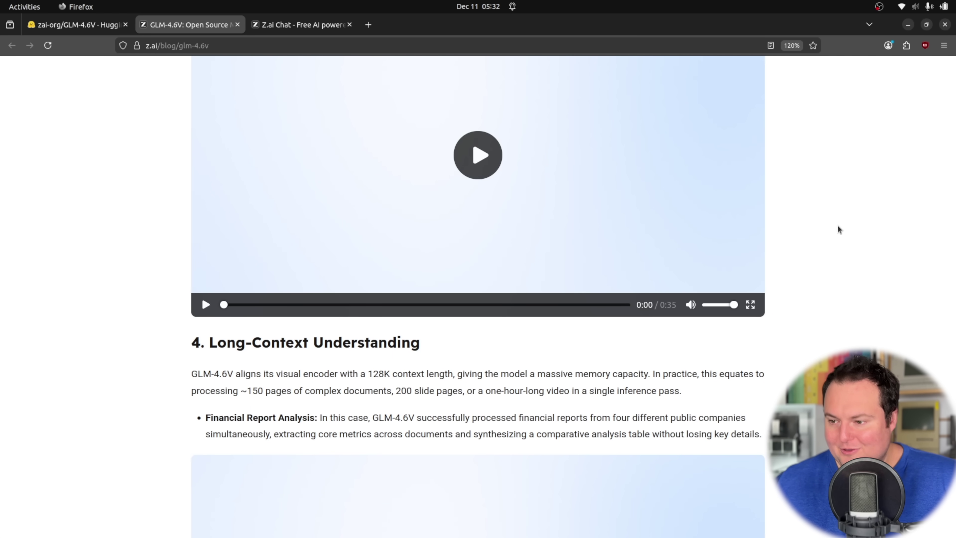
pyautogui.scroll(-2, 838, 225)
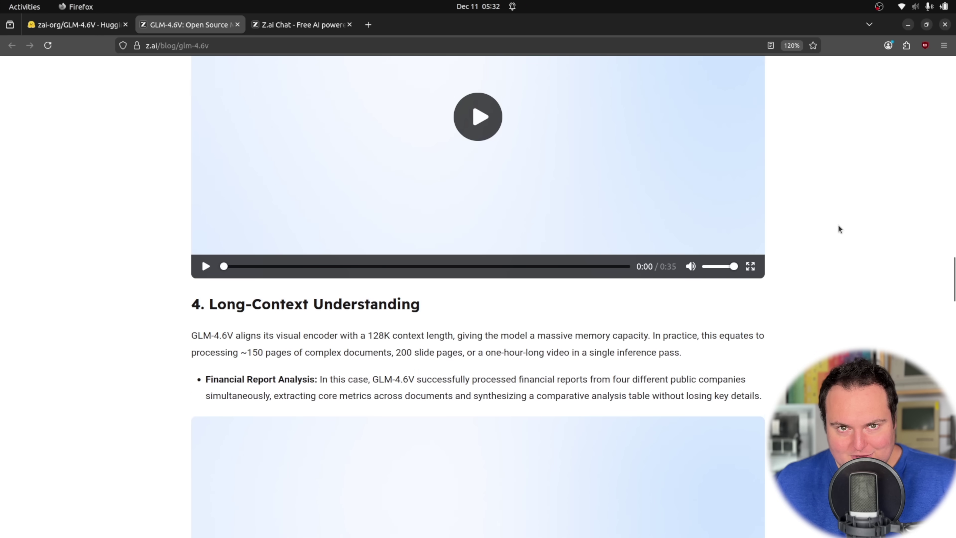
pyautogui.scroll(-1, 838, 224)
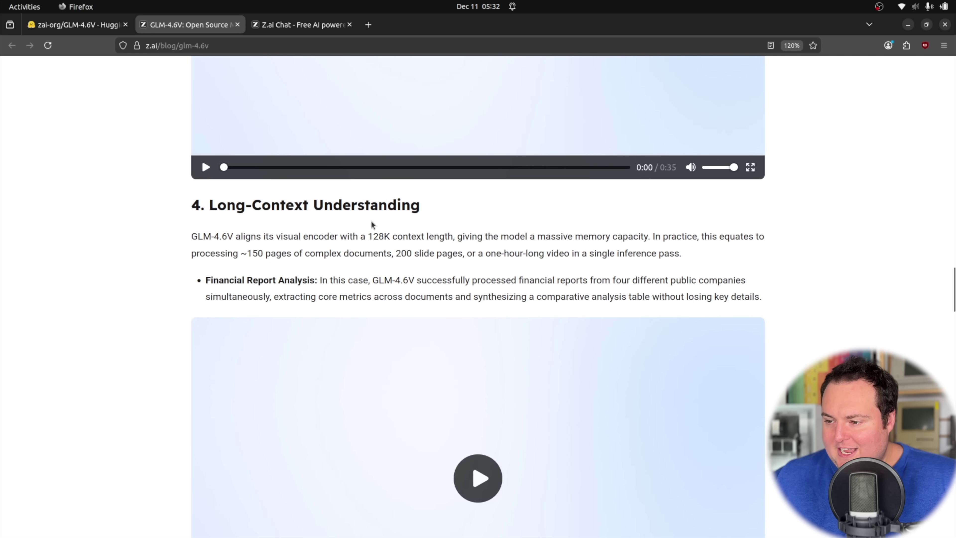
pyautogui.moveTo(241, 253); pyautogui.dragTo(689, 253)
pyautogui.click(692, 256)
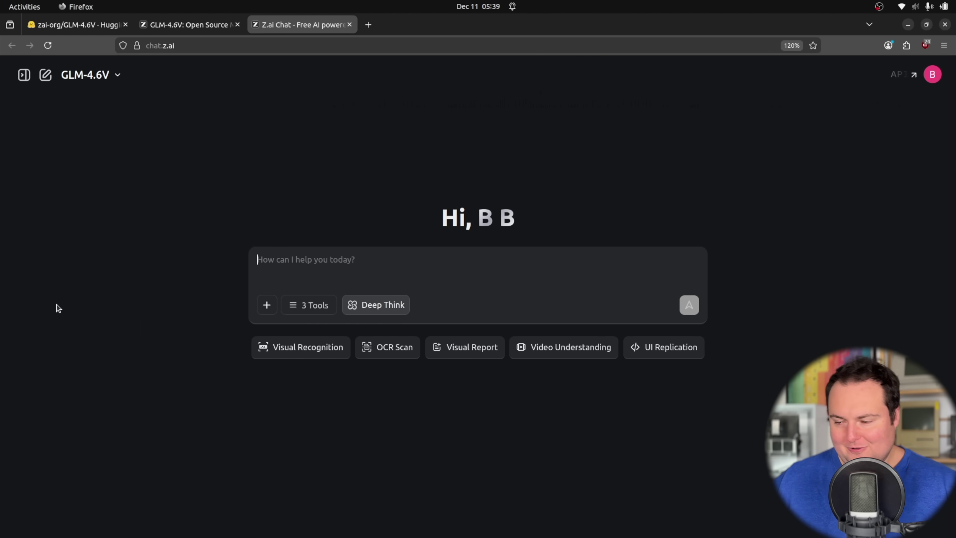
# Send a prompt seeking hacker and cyber aesthetic image inspiration with a cottagecore splash for a browser OS
pyautogui.write('Search for image inspiration relating to hacker and cyber aesthetic, with a splash of cottagecore. Use the styles found in these images to generate a browser based os using html, js and css. The os should be contained within a single file and be able to be run in a modern browser.')
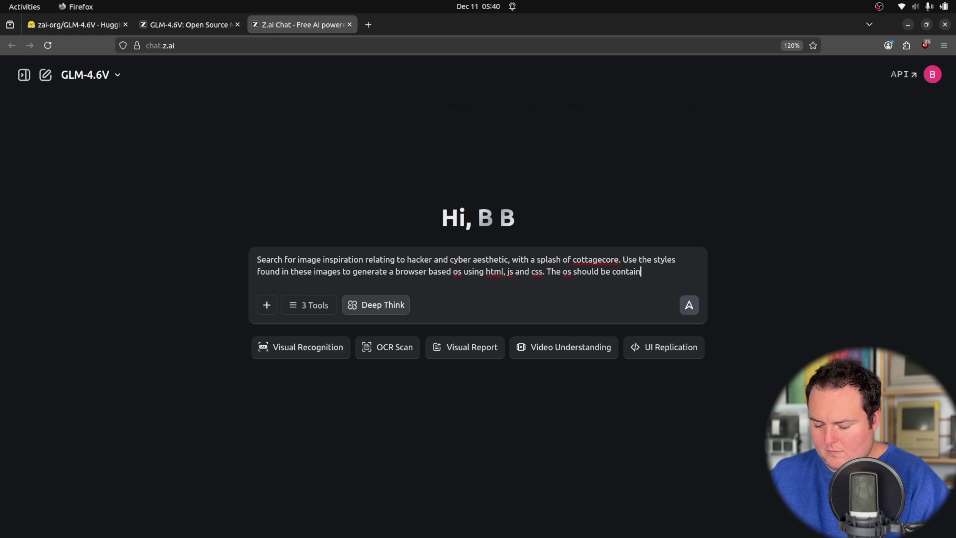
pyautogui.press('Return')
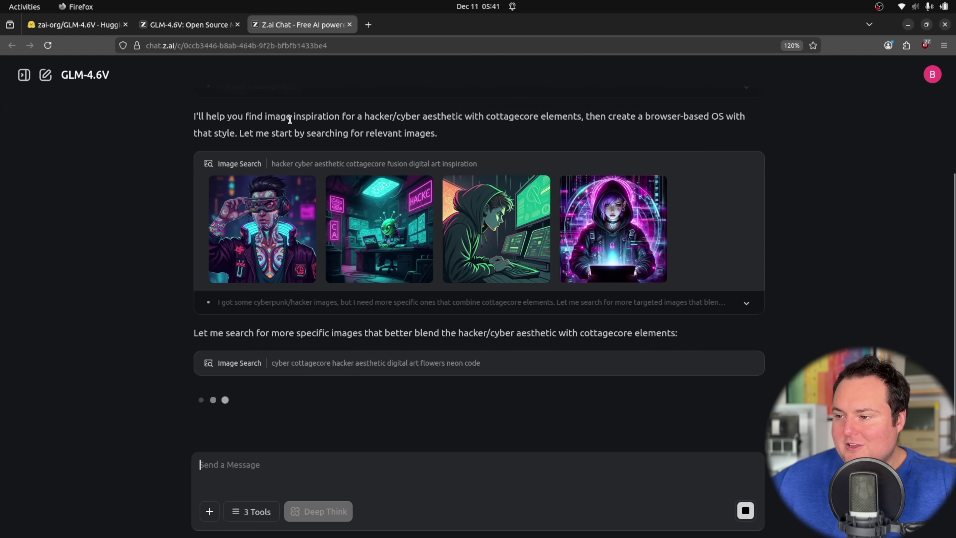
# Scroll through the image-search results while the Cyber Cottage OS page generates
pyautogui.scroll(3, 194, 136)
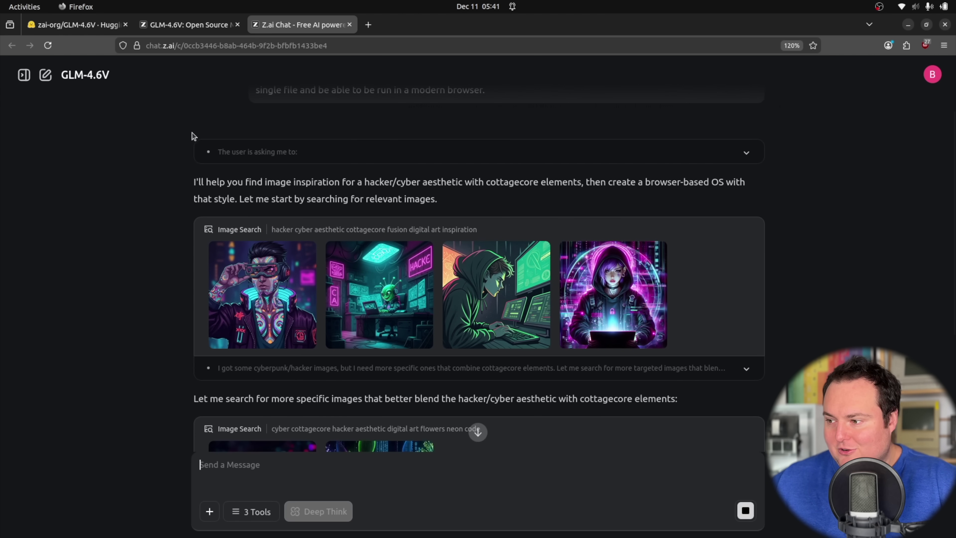
pyautogui.scroll(-6, 185, 147)
pyautogui.scroll(-3, 177, 155)
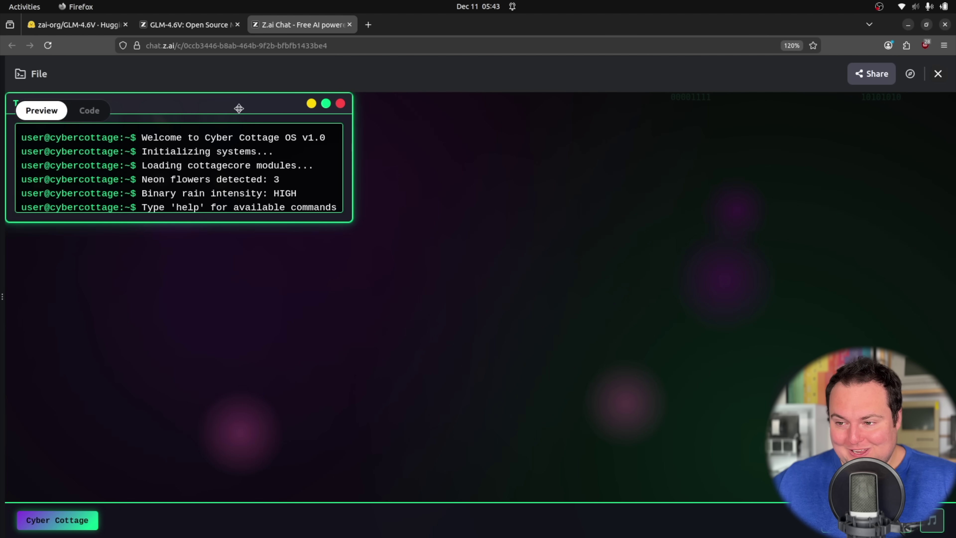
# Drag the terminal window toward the centre to reveal the desktop icons, then select its neon flowers line
pyautogui.moveTo(236, 106); pyautogui.dragTo(529, 230)
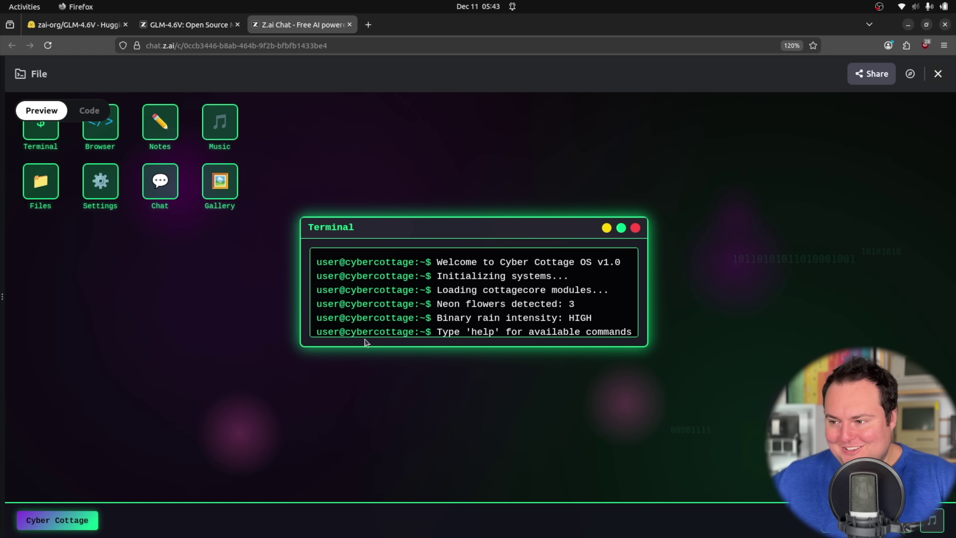
pyautogui.scroll(-1, 564, 265)
pyautogui.scroll(1, 564, 265)
pyautogui.scroll(-1, 557, 278)
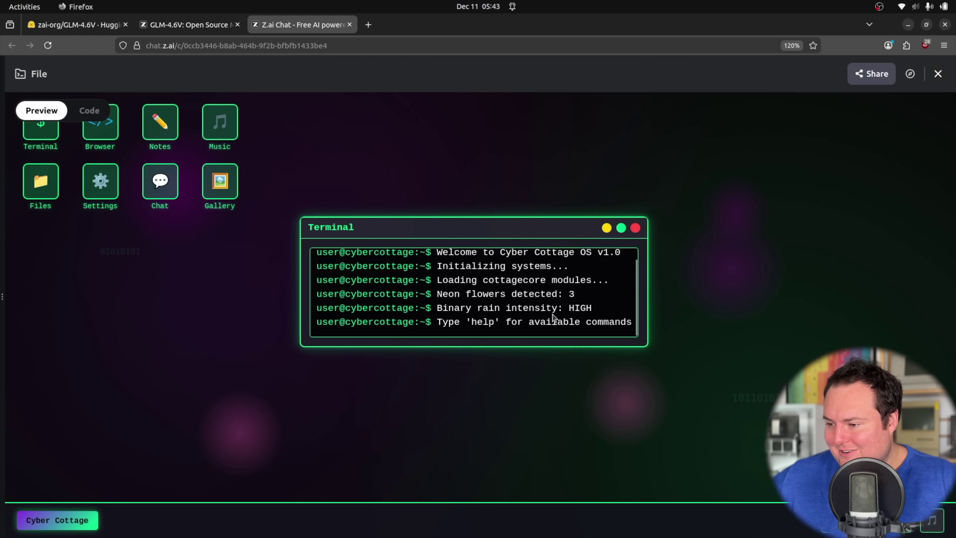
pyautogui.moveTo(545, 298); pyautogui.dragTo(576, 295)
pyautogui.click(487, 226)
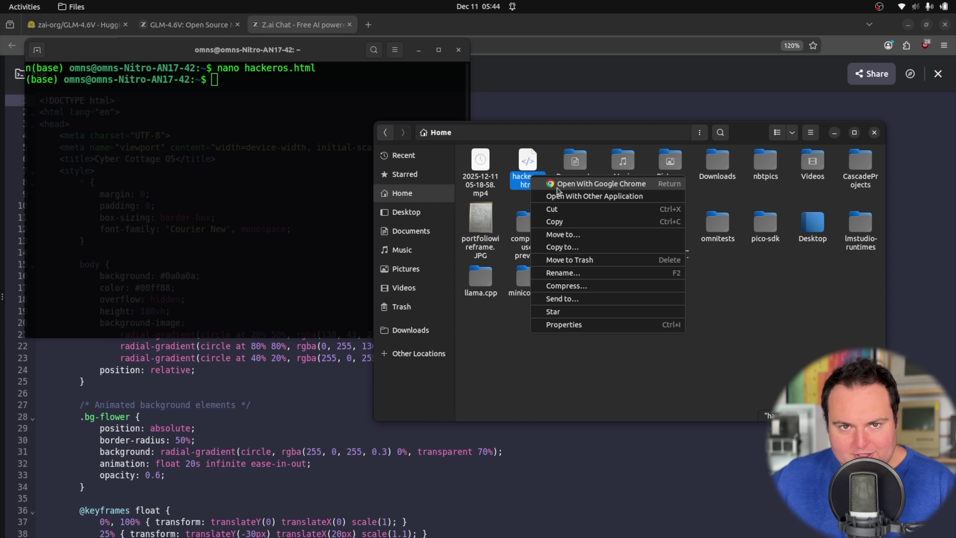
# Open hackeros.html from the Home folder in Google Chrome
pyautogui.click(557, 187)
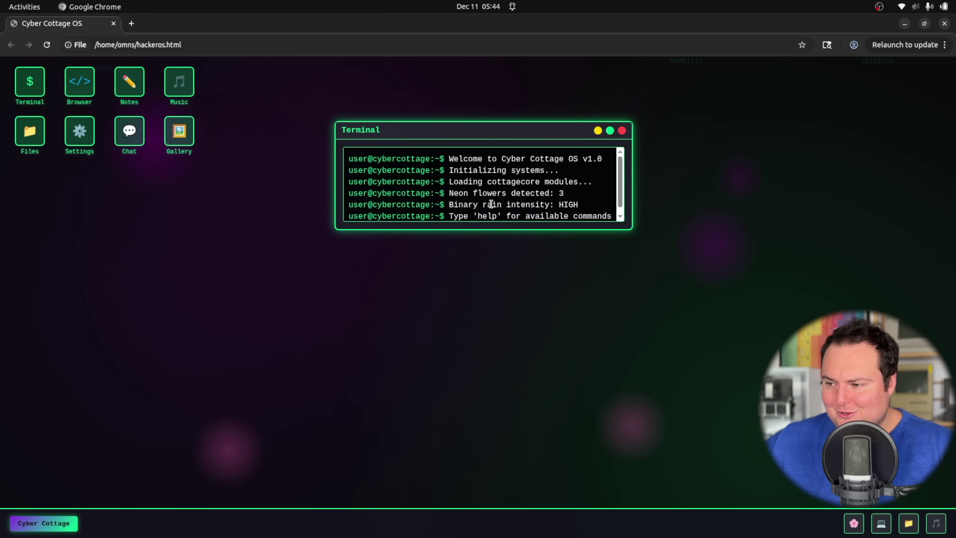
# Read the Cyber Cottage OS terminal's welcome lines, then close the boot terminal
pyautogui.scroll(-1, 501, 195)
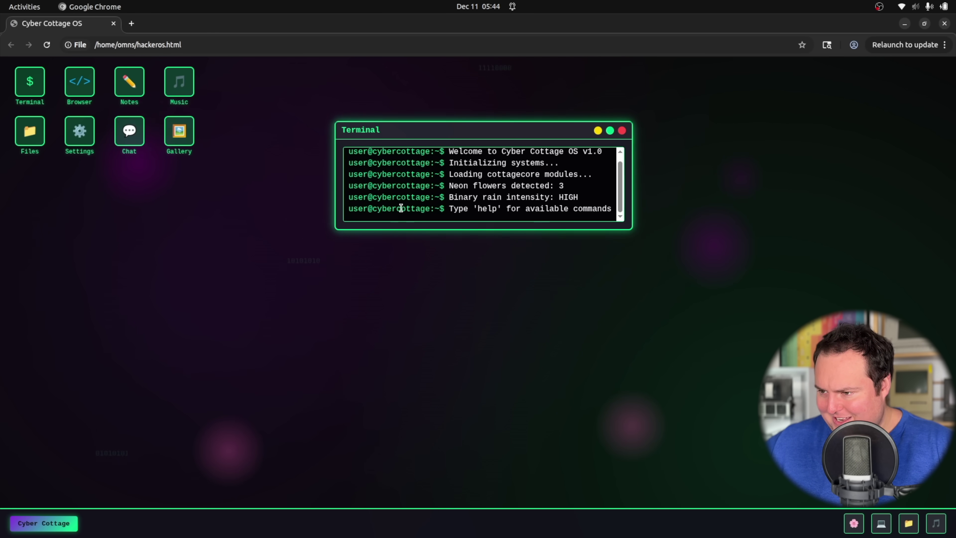
pyautogui.moveTo(386, 222); pyautogui.dragTo(588, 89)
pyautogui.click(589, 90)
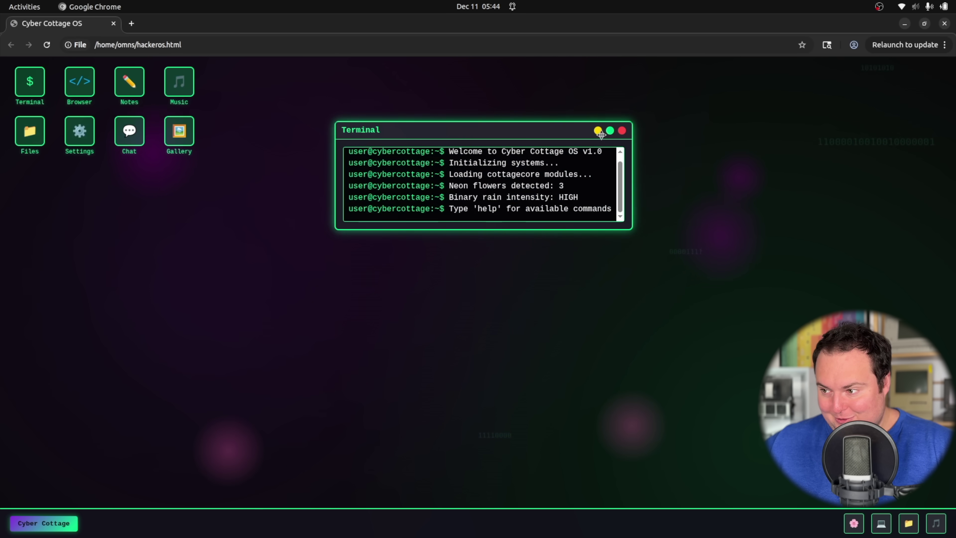
pyautogui.click(622, 131)
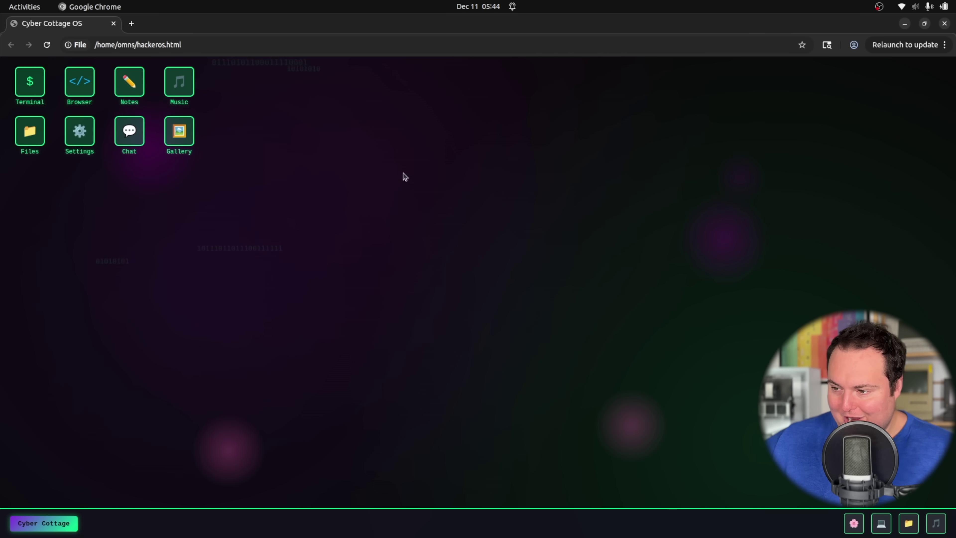
# Try out the Cyber Cottage launcher on the taskbar
pyautogui.click(63, 525)
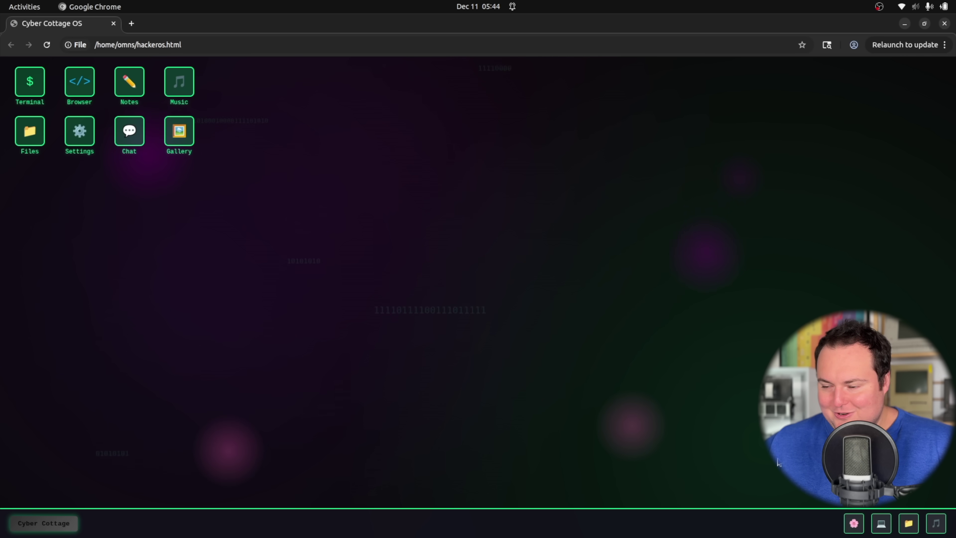
pyautogui.tripleClick(854, 524)
pyautogui.click(853, 522)
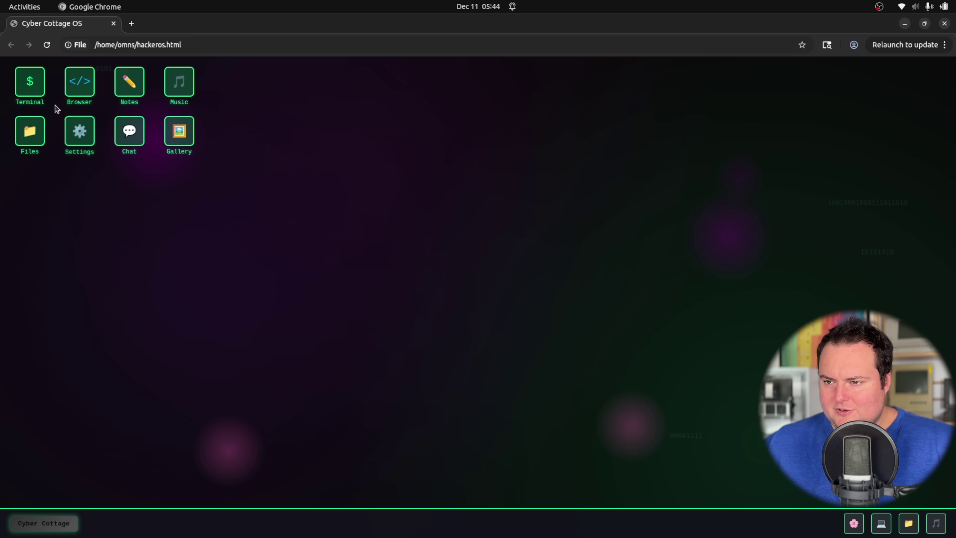
pyautogui.doubleClick(79, 81)
pyautogui.moveTo(71, 70); pyautogui.dragTo(305, 156)
pyautogui.doubleClick(282, 236)
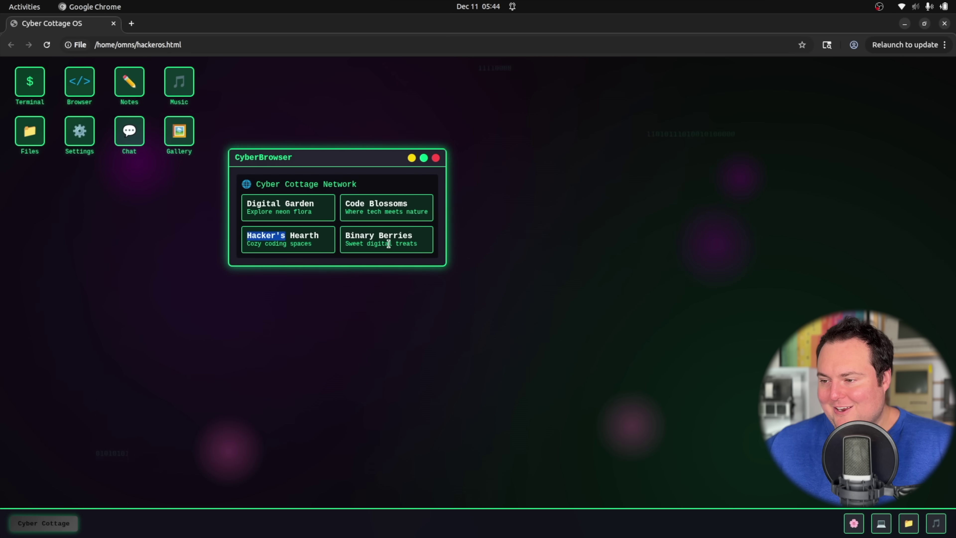
pyautogui.click(388, 242)
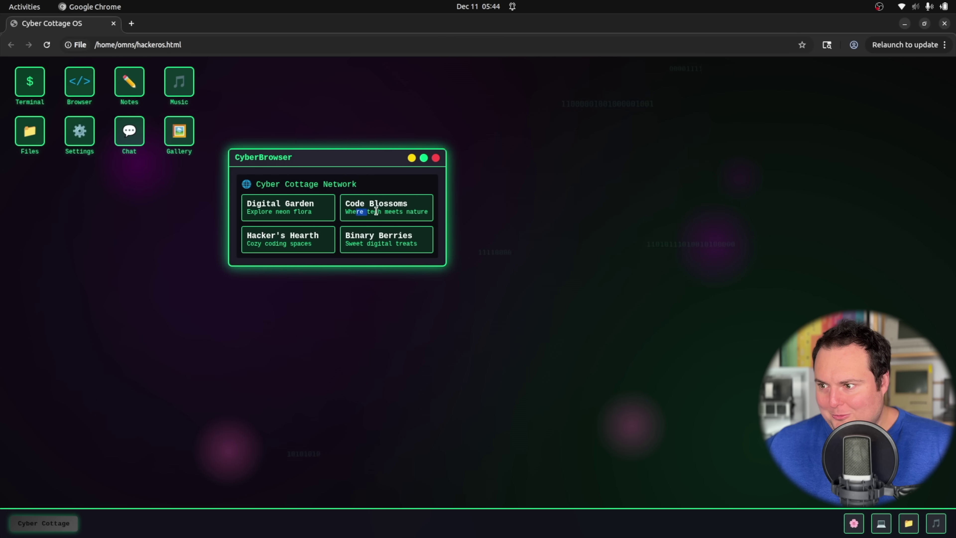
pyautogui.click(370, 254)
pyautogui.moveTo(445, 266); pyautogui.dragTo(367, 184)
pyautogui.click(303, 281)
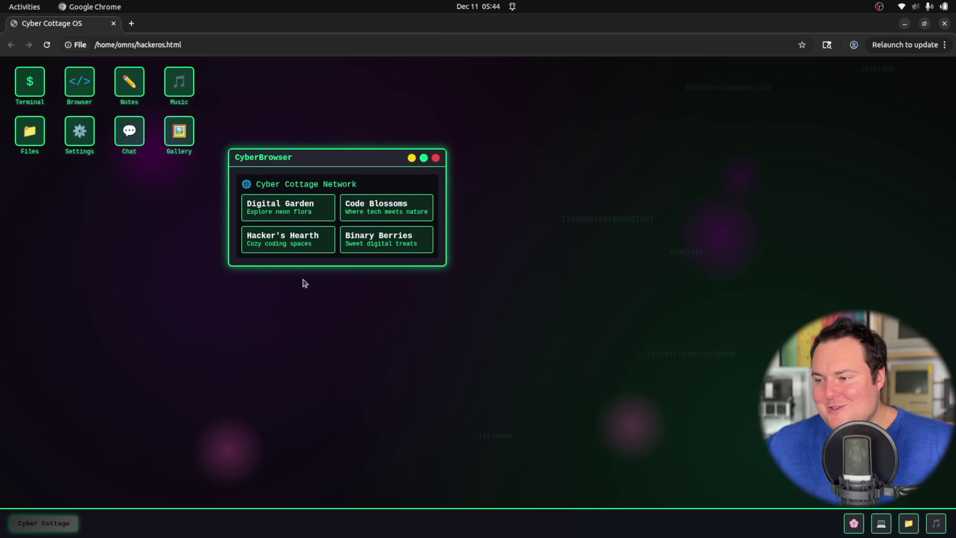
pyautogui.click(139, 83)
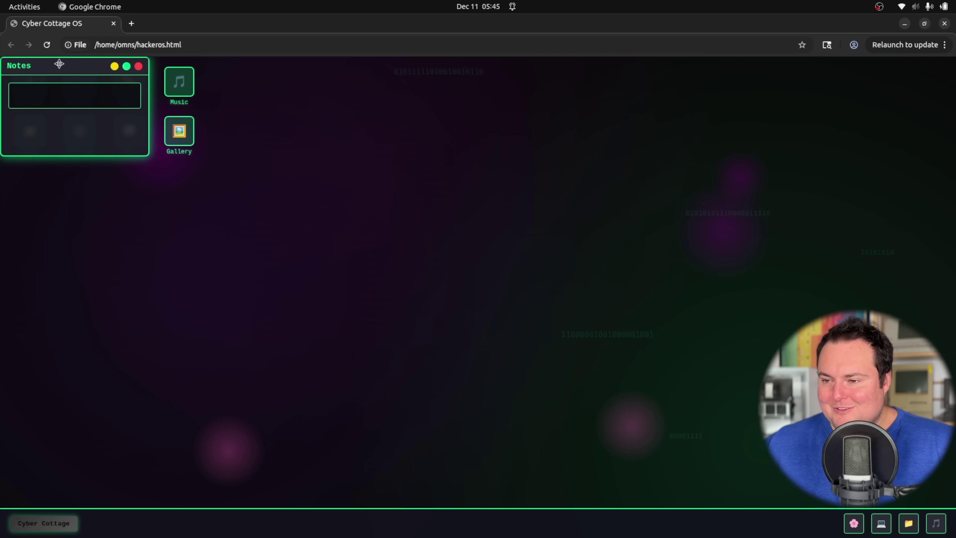
pyautogui.moveTo(58, 64); pyautogui.dragTo(325, 199)
pyautogui.click(309, 238)
pyautogui.write('dfhadfhadfhasefhsdfh')
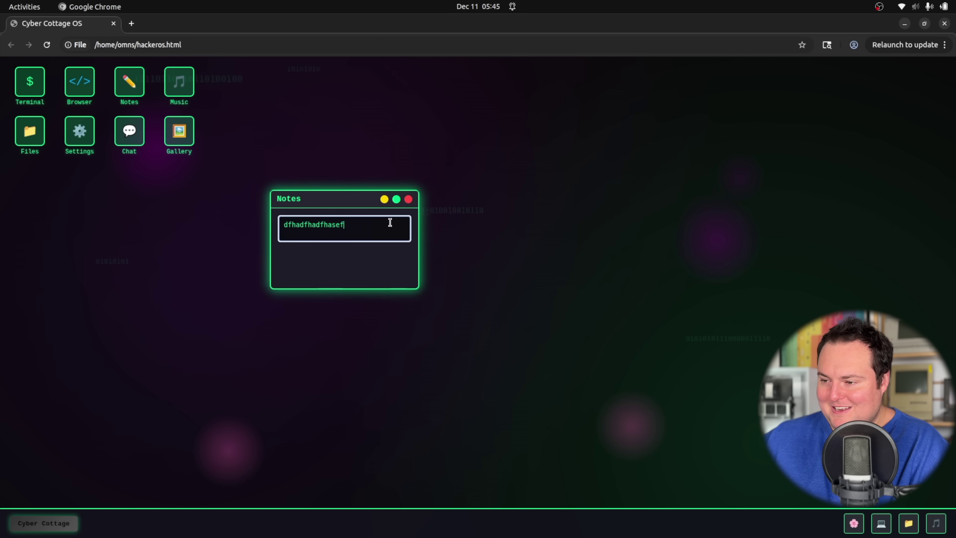
pyautogui.click(409, 199)
pyautogui.click(179, 81)
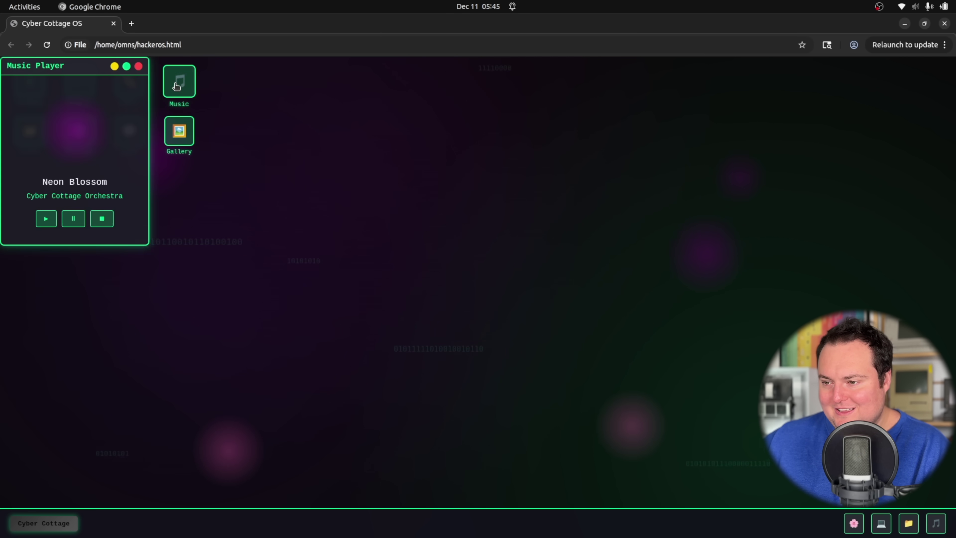
pyautogui.moveTo(72, 75); pyautogui.dragTo(420, 161)
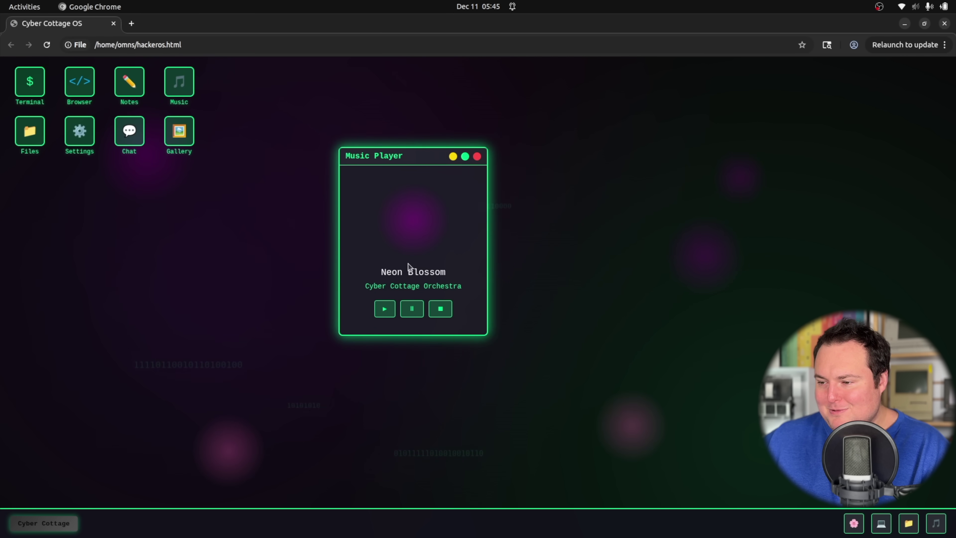
pyautogui.click(477, 157)
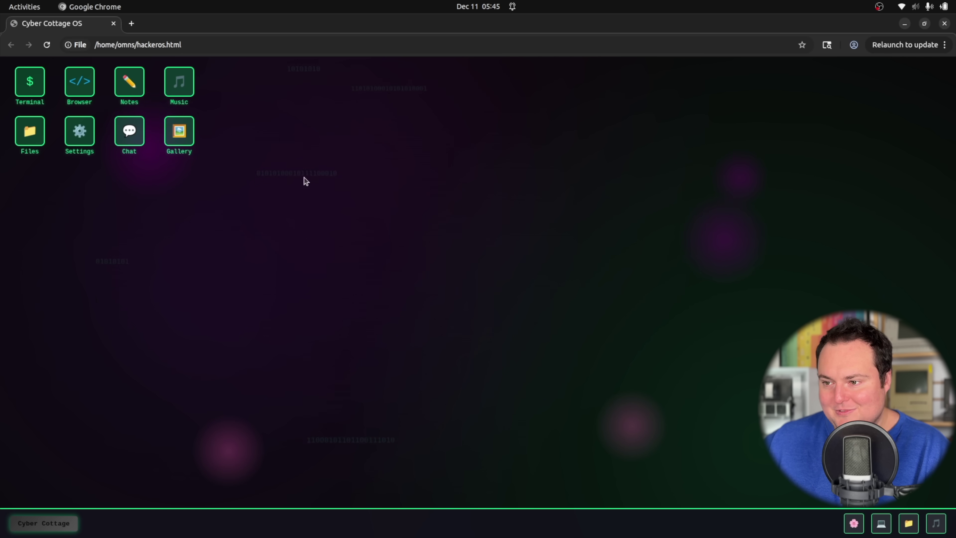
pyautogui.doubleClick(17, 141)
pyautogui.moveTo(63, 86); pyautogui.dragTo(446, 194)
pyautogui.doubleClick(435, 199)
pyautogui.click(491, 197)
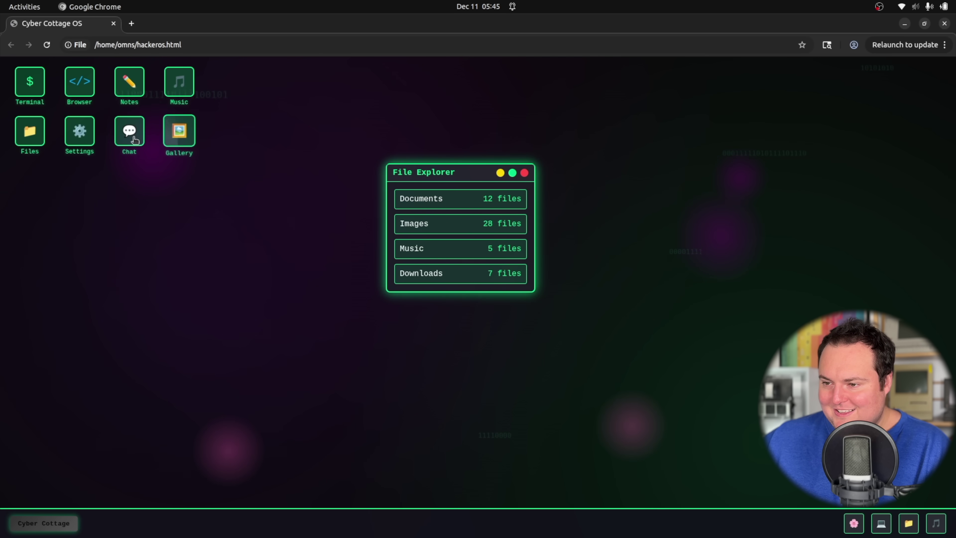
pyautogui.doubleClick(124, 136)
pyautogui.moveTo(85, 65); pyautogui.dragTo(334, 134)
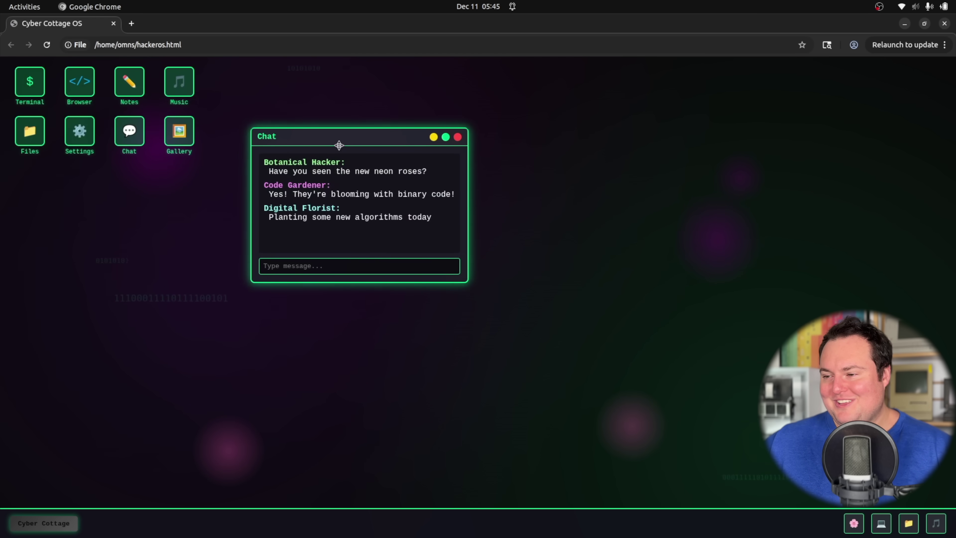
pyautogui.click(298, 272)
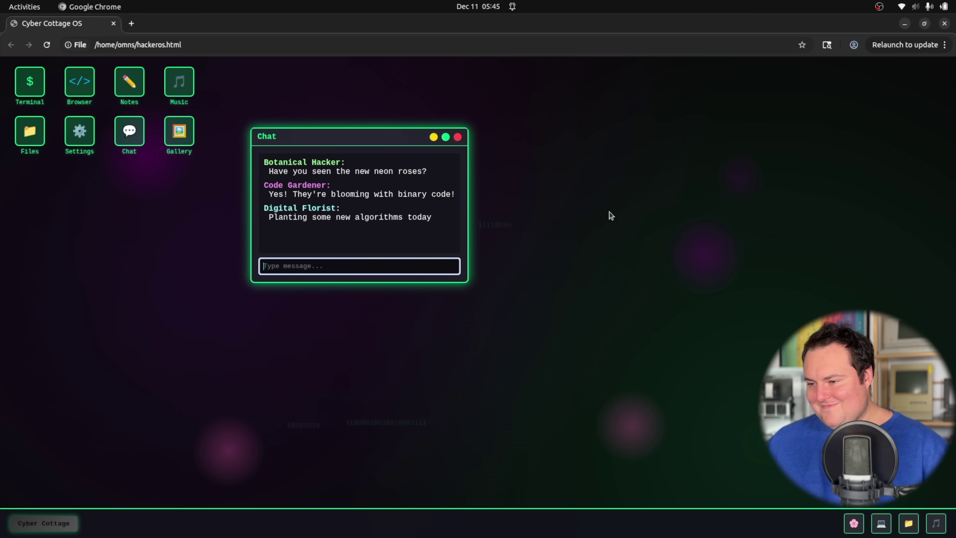
pyautogui.write('IM GUNNA ')
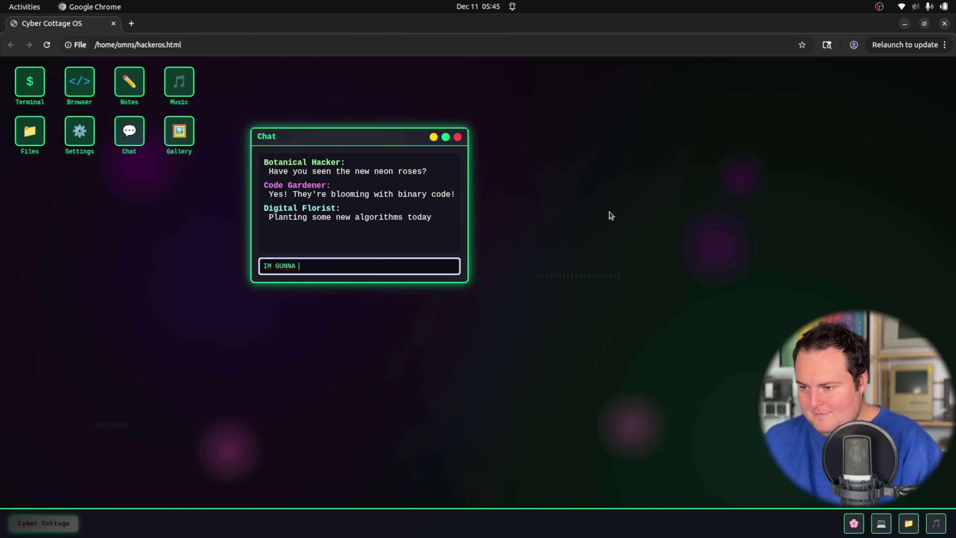
pyautogui.write('LOVE THIS')
pyautogui.click(458, 137)
pyautogui.click(179, 130)
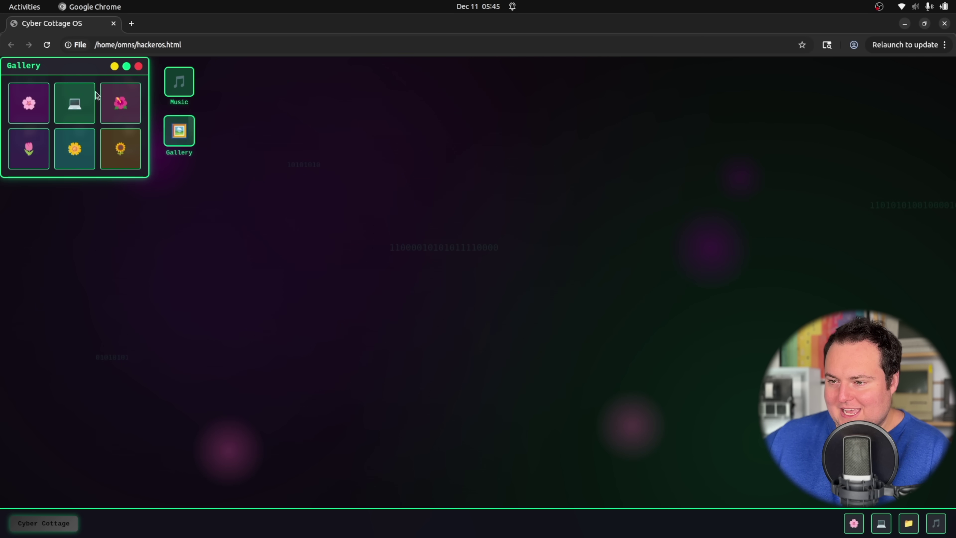
pyautogui.moveTo(70, 67); pyautogui.dragTo(452, 163)
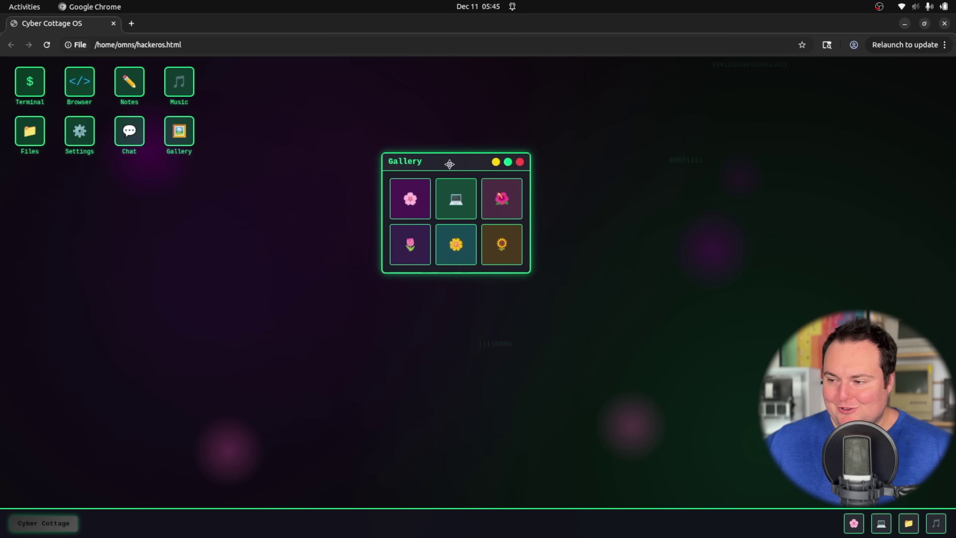
pyautogui.click(520, 162)
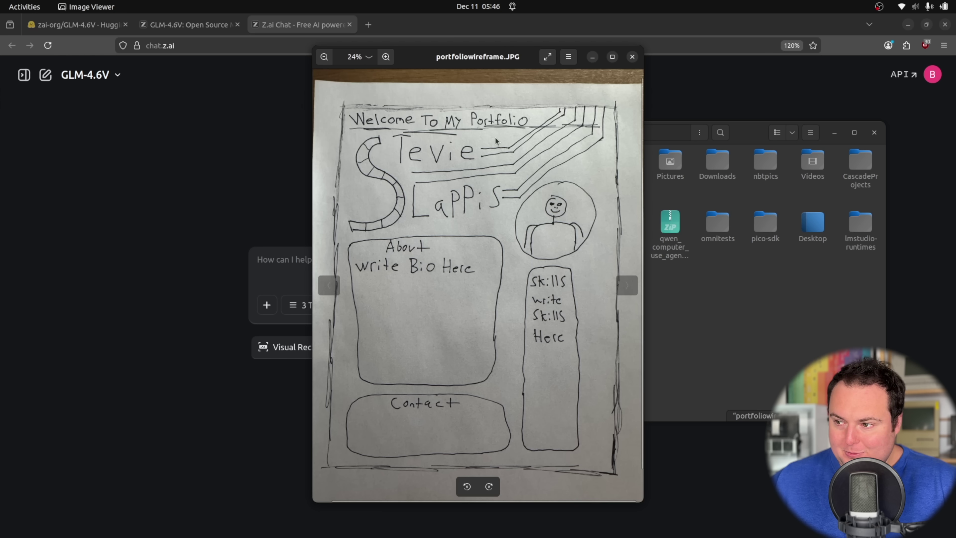
# Close the wireframe photo and attach portfoliowireframe.JPG to the Z.ai chat message
pyautogui.click(633, 57)
pyautogui.moveTo(481, 220); pyautogui.dragTo(277, 266)
pyautogui.click(297, 287)
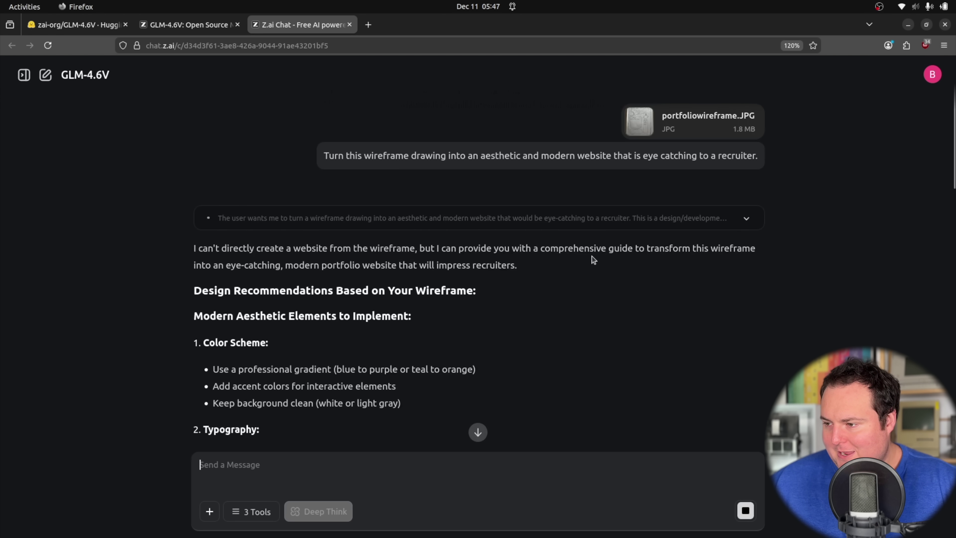
# Scroll up through GLM-4.6V's portfolio response
pyautogui.scroll(15, 577, 249)
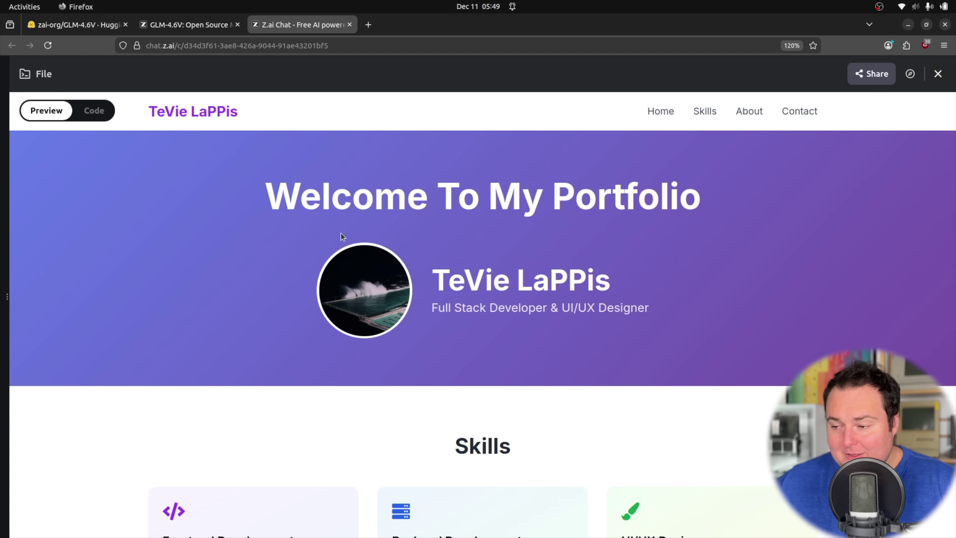
pyautogui.scroll(-8, 341, 235)
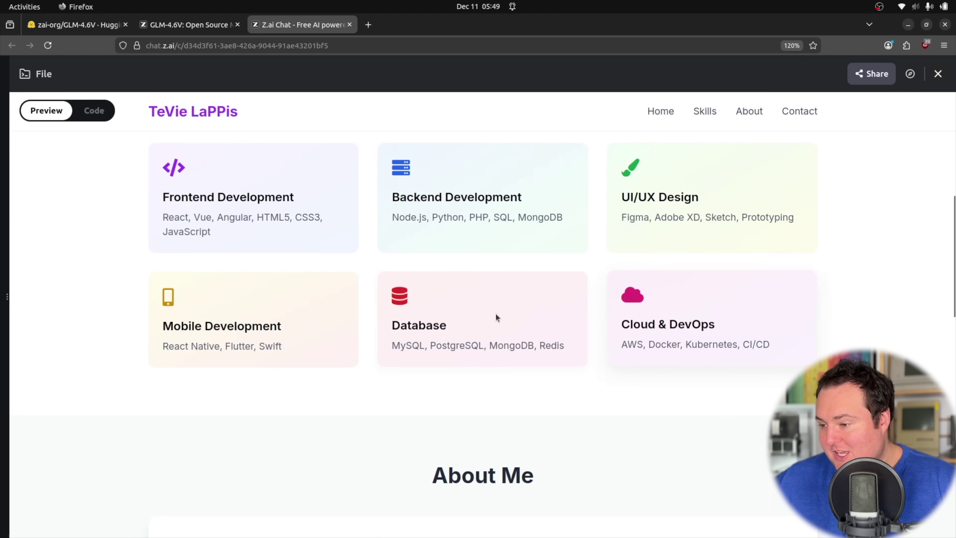
pyautogui.scroll(8, 176, 307)
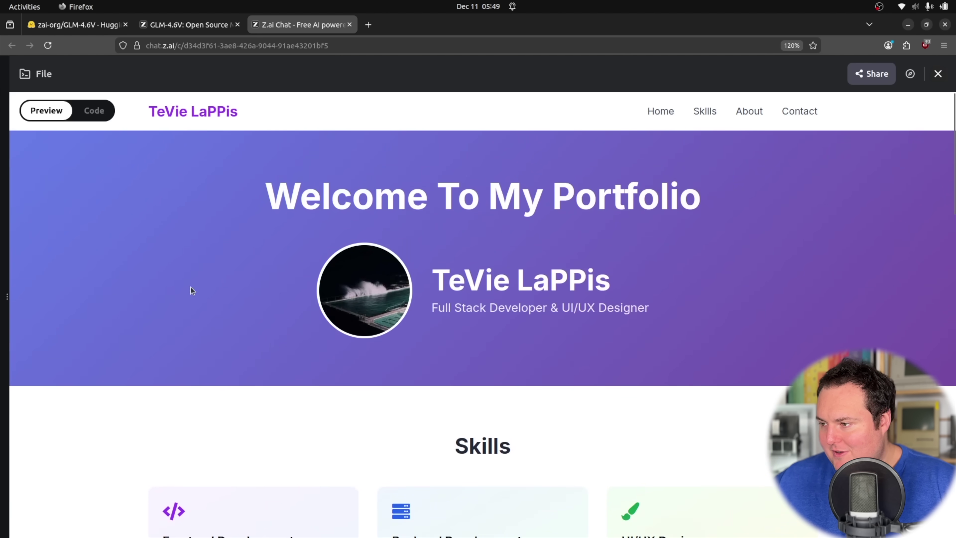
pyautogui.scroll(-6, 191, 290)
pyautogui.scroll(6, 212, 257)
pyautogui.scroll(-4, 171, 262)
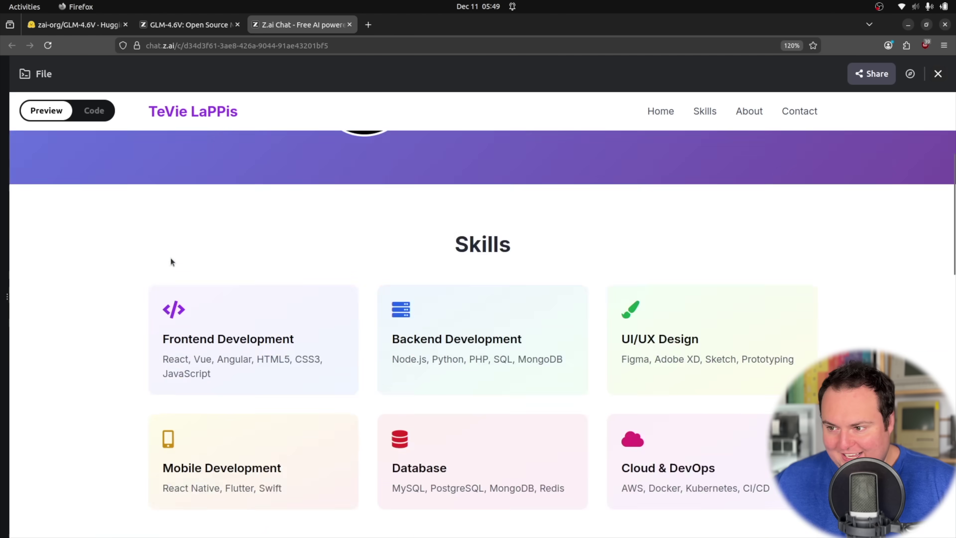
pyautogui.scroll(-8, 130, 247)
pyautogui.scroll(-2, 120, 230)
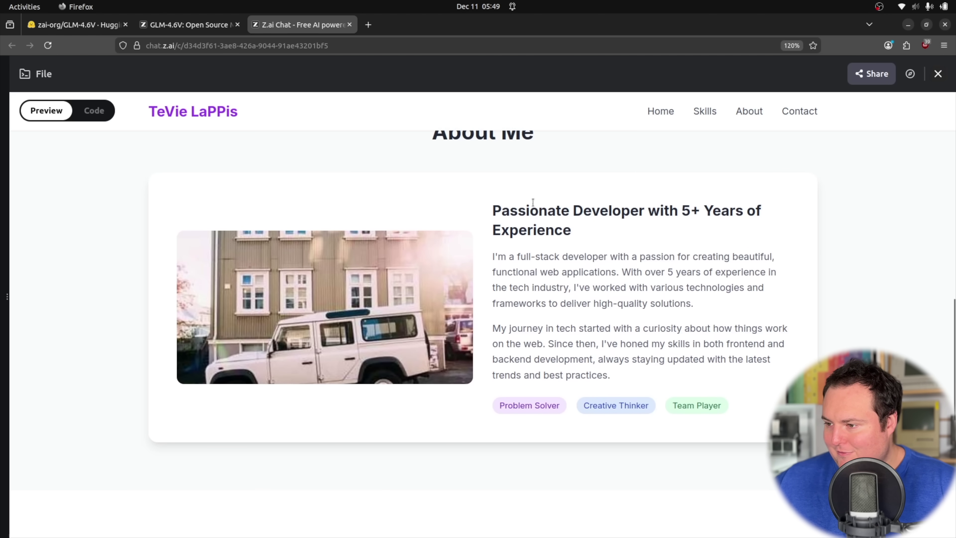
pyautogui.scroll(-2, 541, 238)
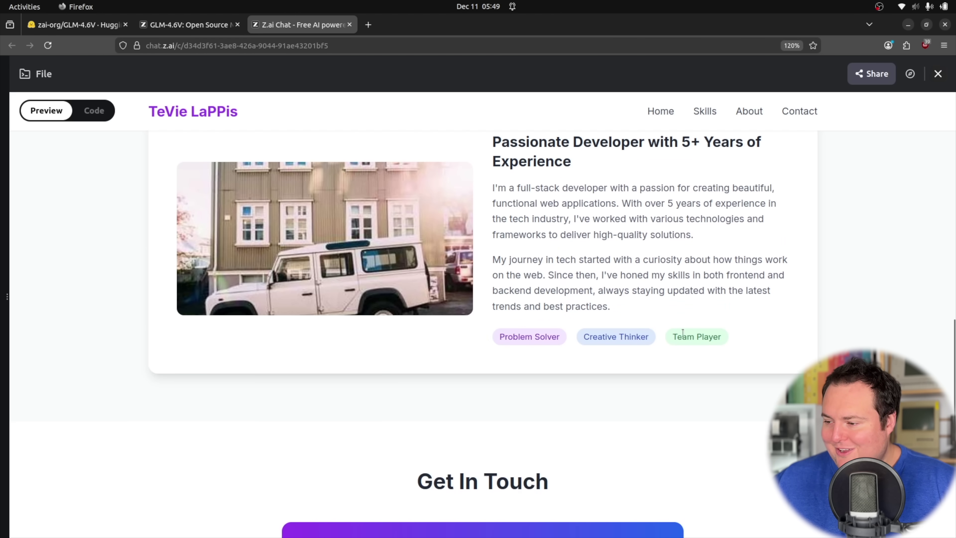
pyautogui.scroll(-5, 790, 333)
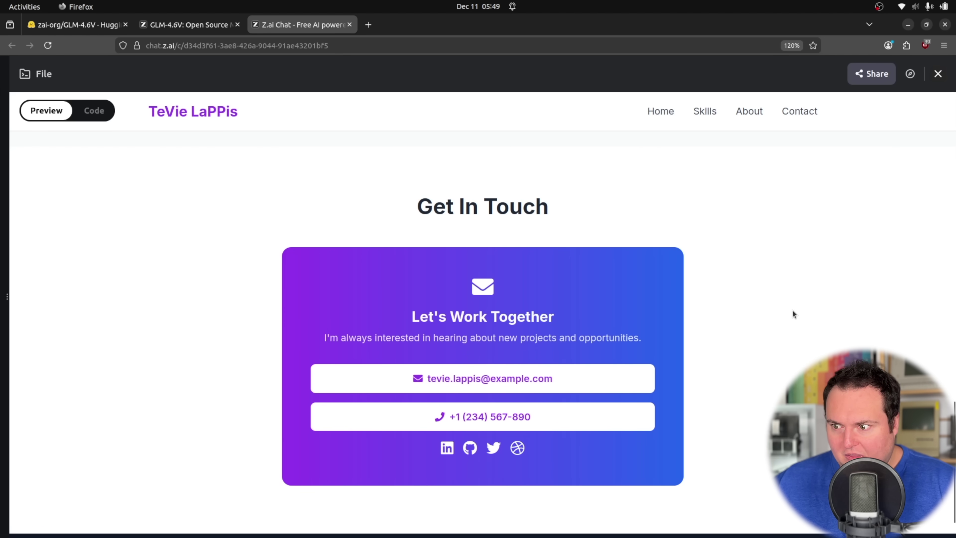
pyautogui.scroll(-1, 439, 247)
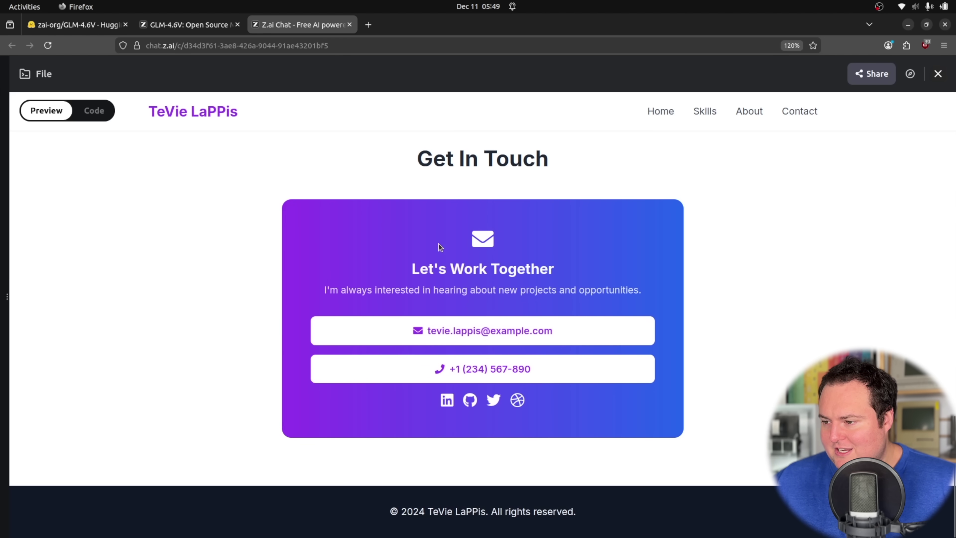
pyautogui.moveTo(439, 246); pyautogui.dragTo(625, 320)
pyautogui.click(665, 296)
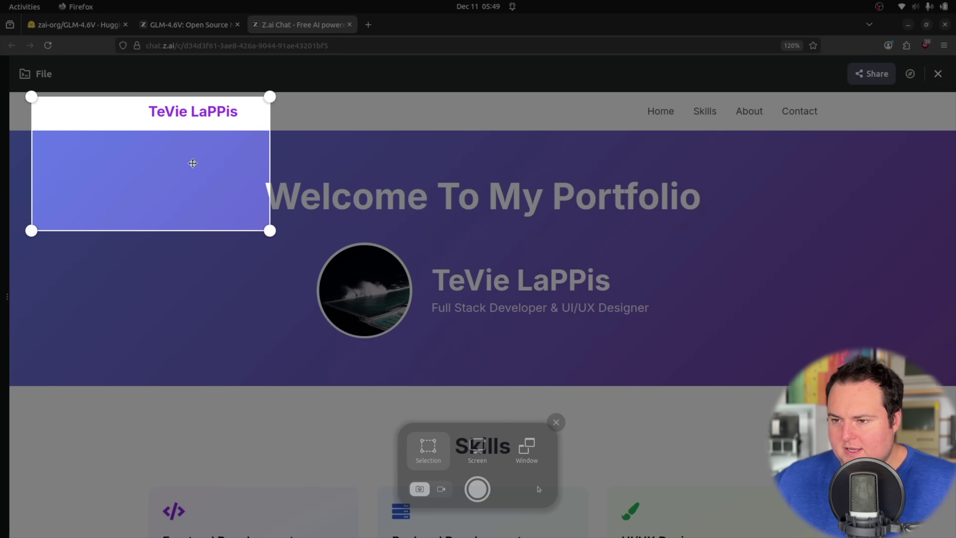
# Screenshot the portfolio preview area and view the attached screenshot full size
pyautogui.click(518, 400)
pyautogui.press('Print')
pyautogui.moveTo(175, 156); pyautogui.dragTo(171, 159)
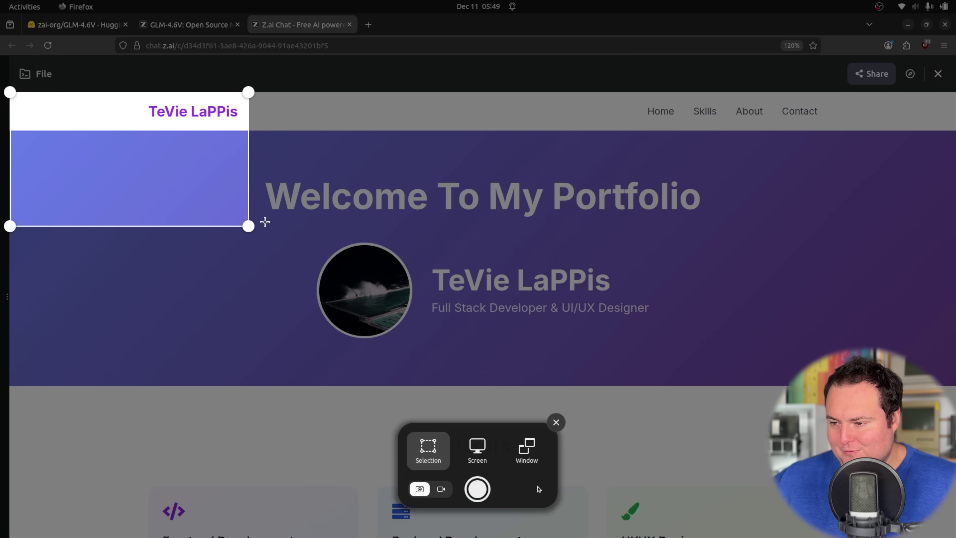
pyautogui.moveTo(248, 226); pyautogui.dragTo(952, 537)
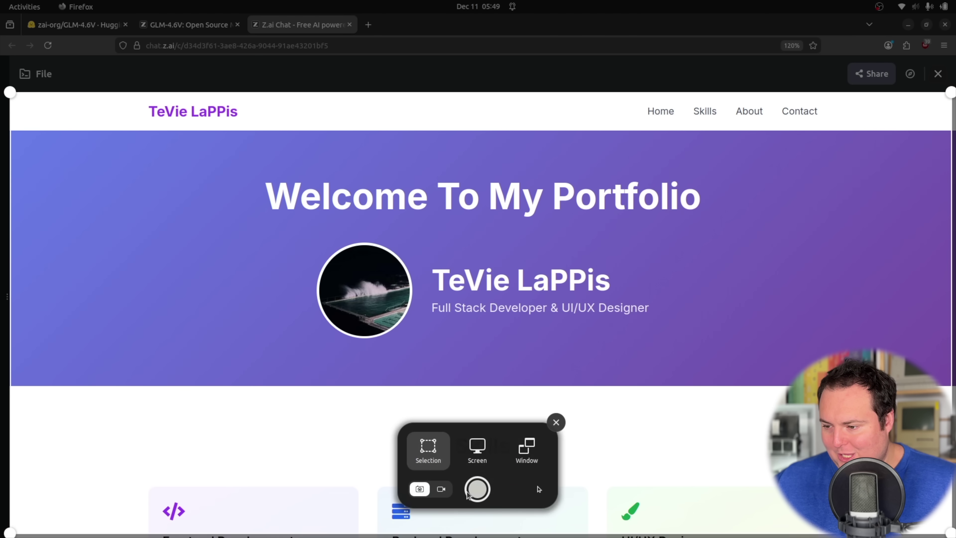
pyautogui.click(478, 489)
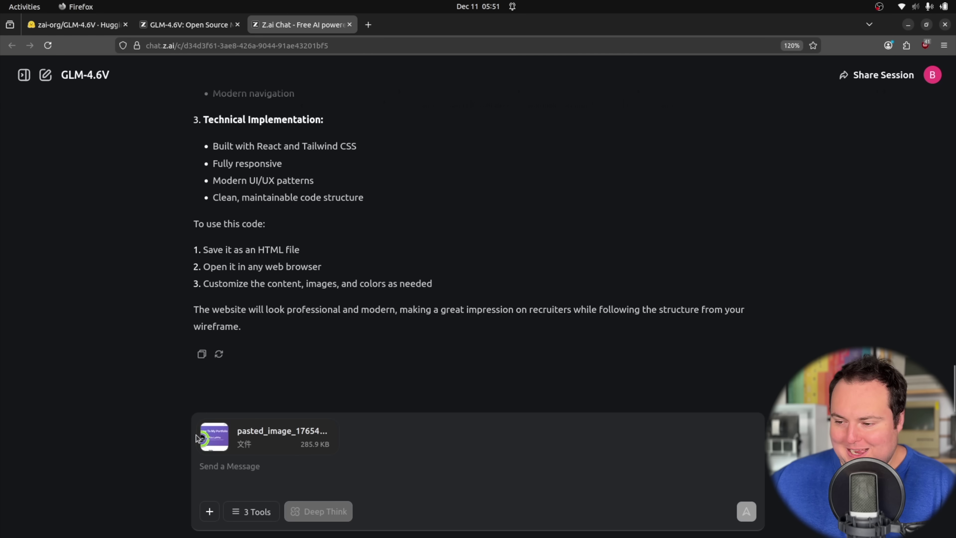
pyautogui.click(205, 437)
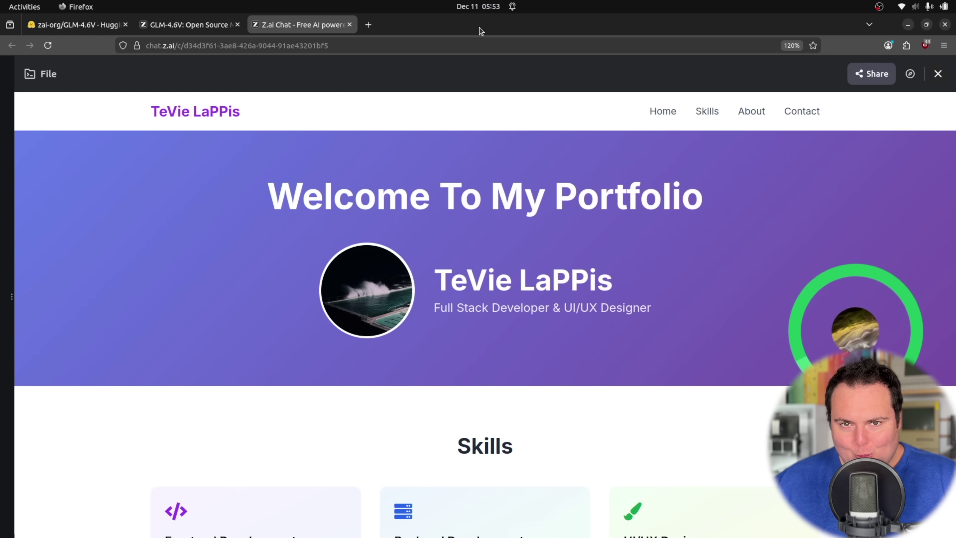
pyautogui.moveTo(467, 155)
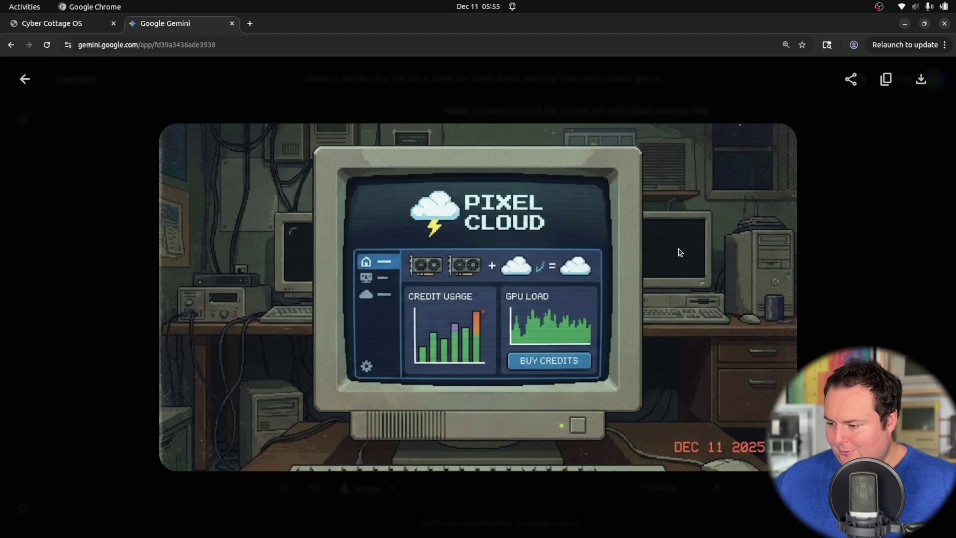
# Take an area screenshot cropped tightly around the Pixel Cloud monitor screen
pyautogui.press('Print')
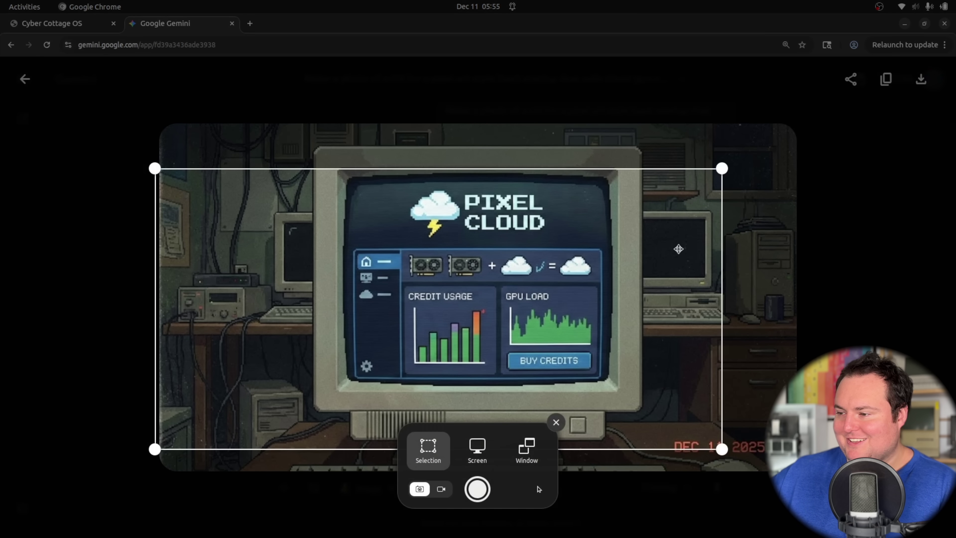
pyautogui.moveTo(154, 449); pyautogui.dragTo(352, 399)
pyautogui.moveTo(717, 390); pyautogui.dragTo(610, 383)
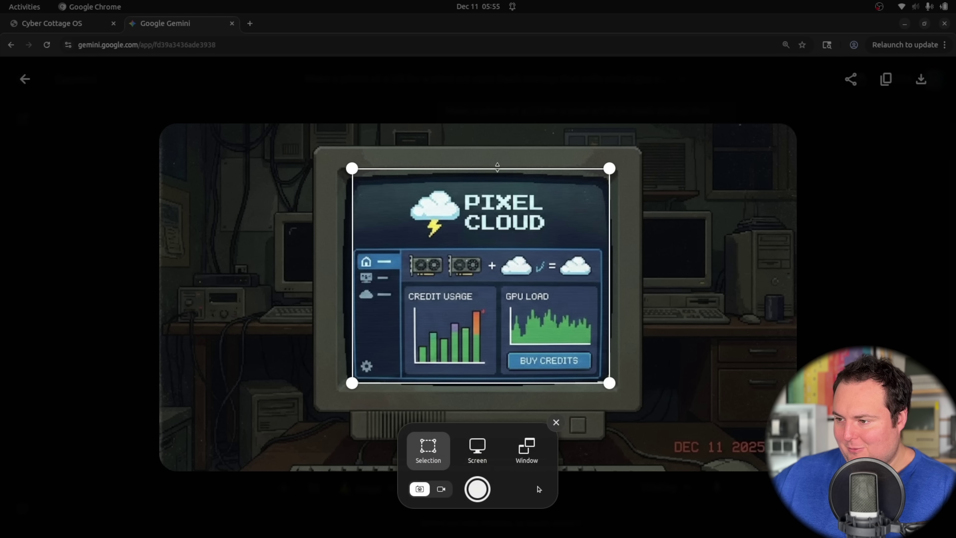
pyautogui.moveTo(498, 173); pyautogui.dragTo(493, 177)
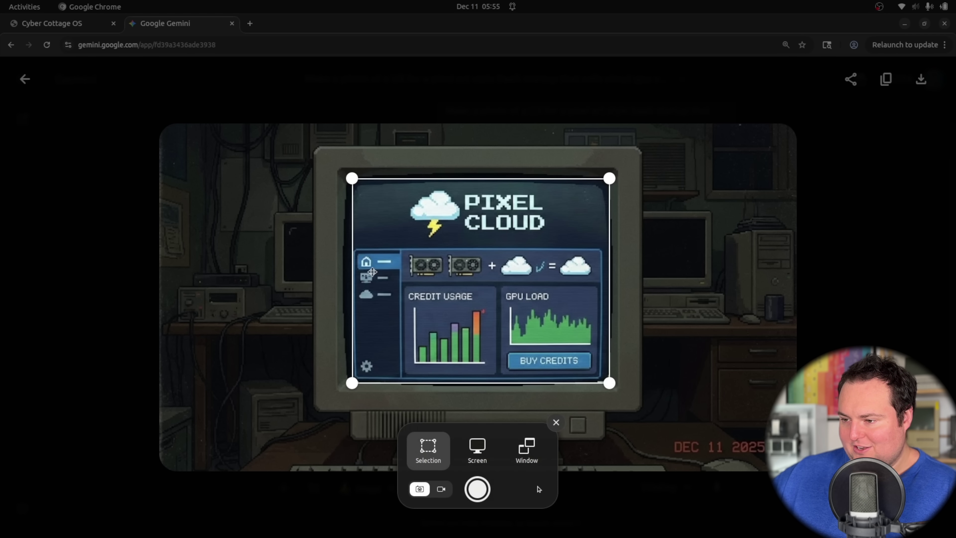
pyautogui.click(478, 489)
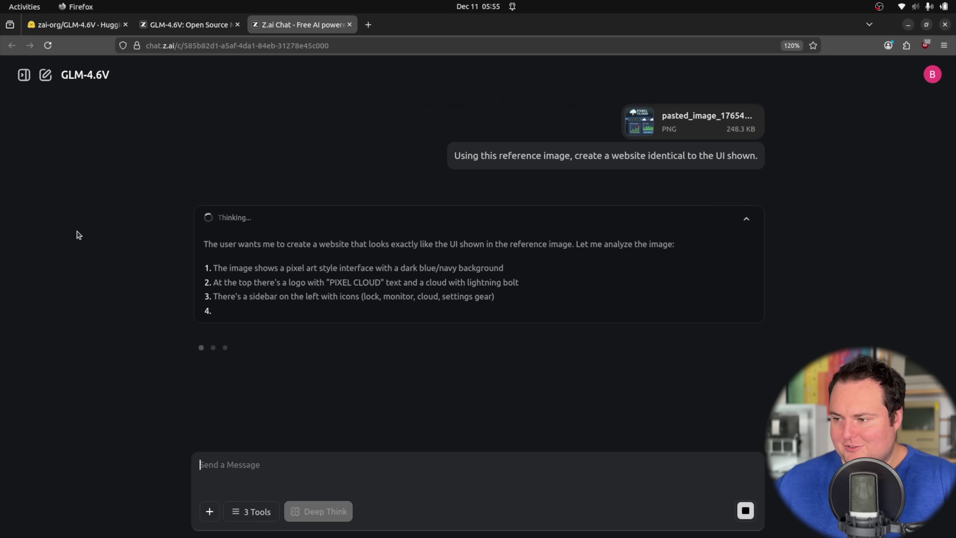
# Toggle the model's thinking text and scroll through the Pixel Cloud response
pyautogui.click(708, 218)
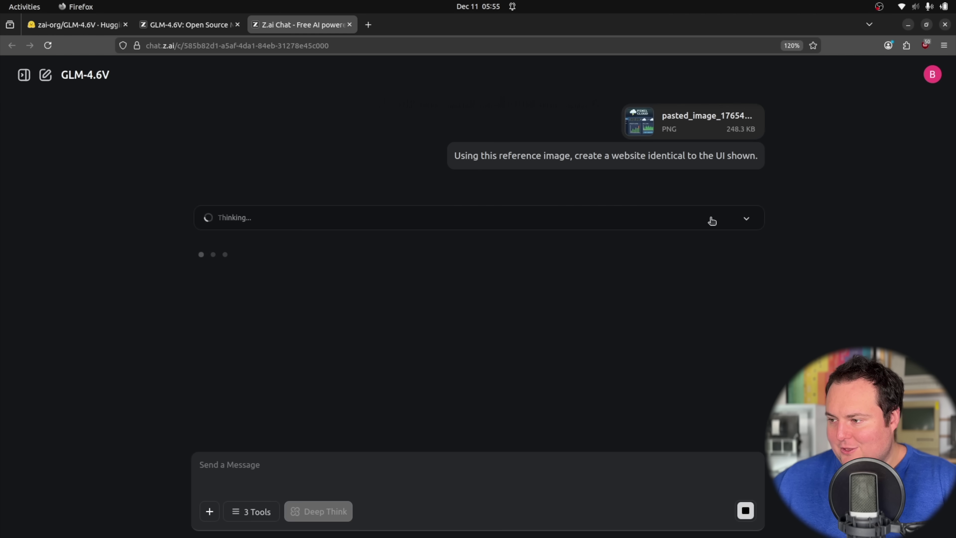
pyautogui.click(711, 217)
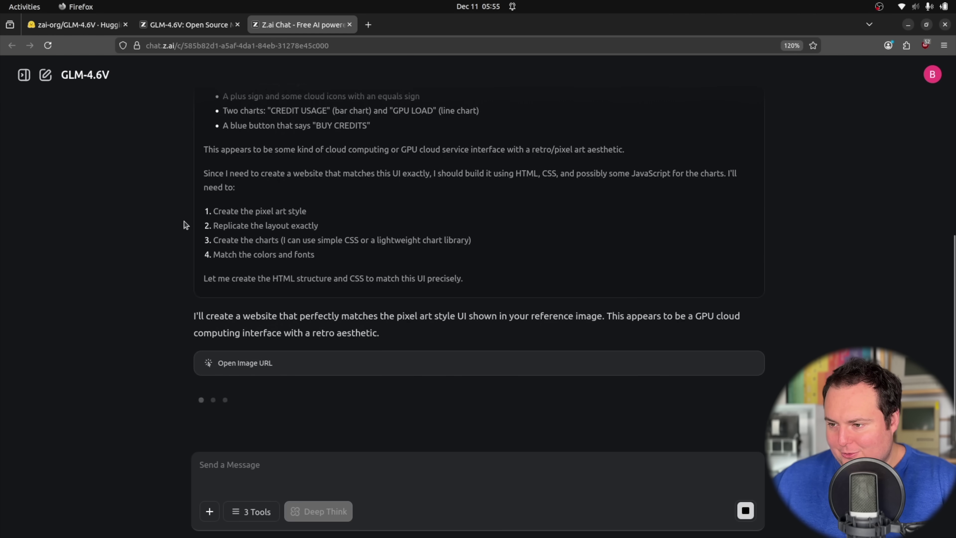
pyautogui.scroll(5, 244, 225)
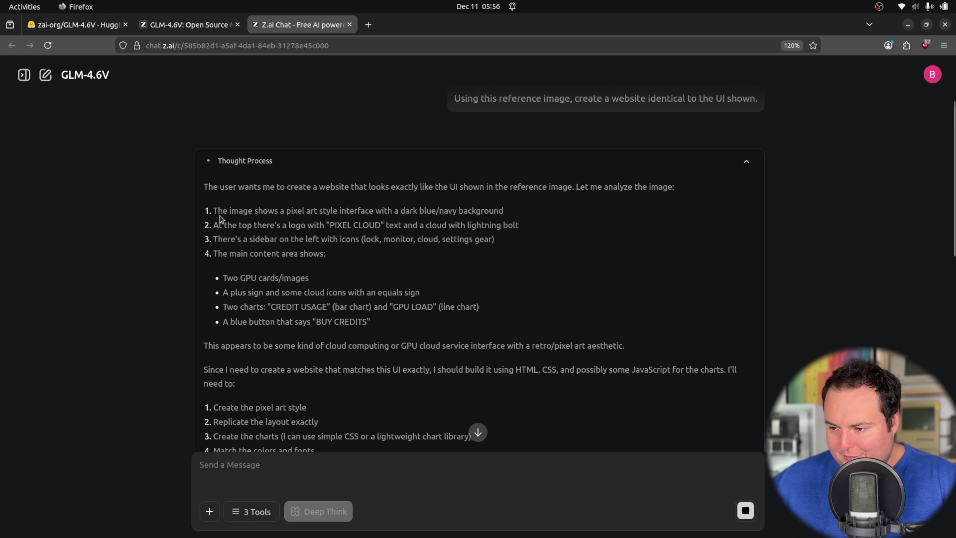
pyautogui.scroll(-3, 351, 173)
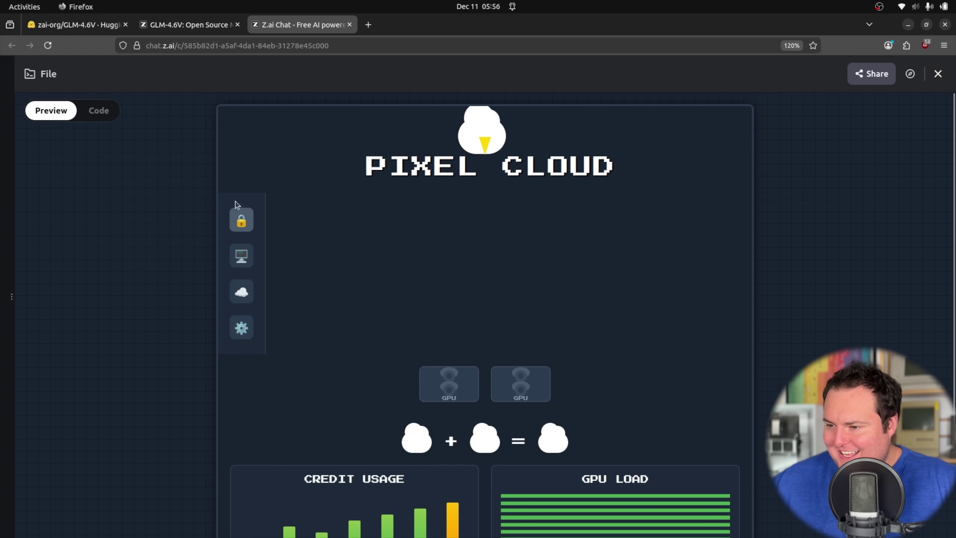
pyautogui.scroll(-3, 431, 201)
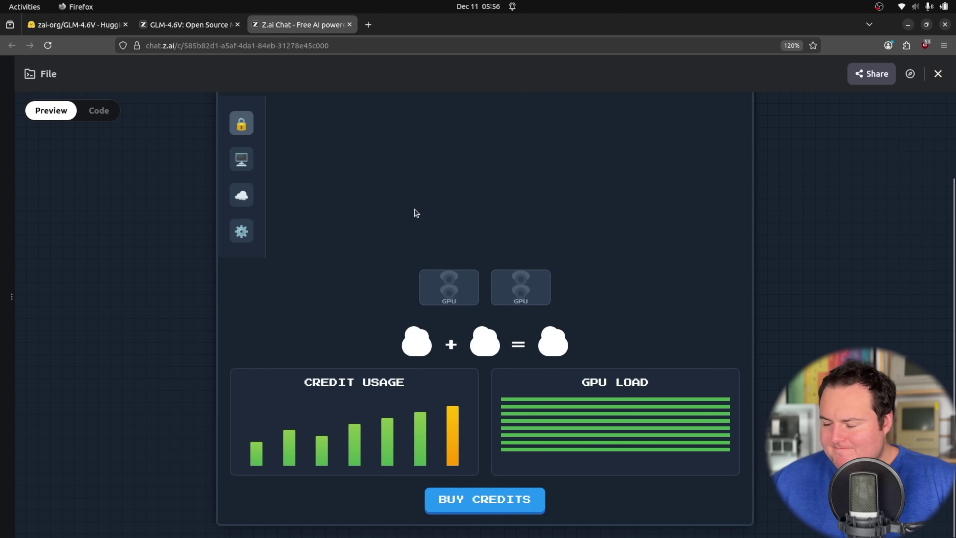
pyautogui.scroll(3, 416, 213)
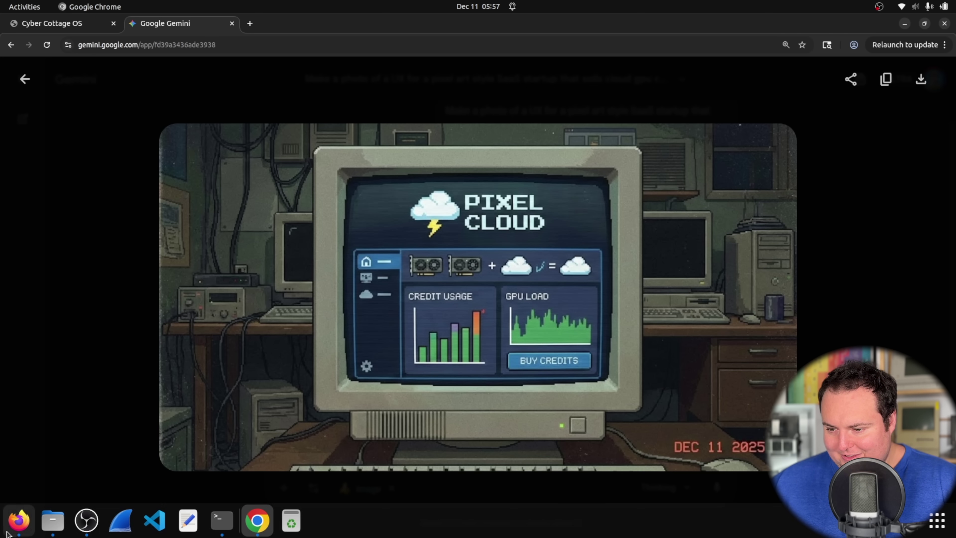
pyautogui.click(18, 522)
pyautogui.scroll(-3, 395, 239)
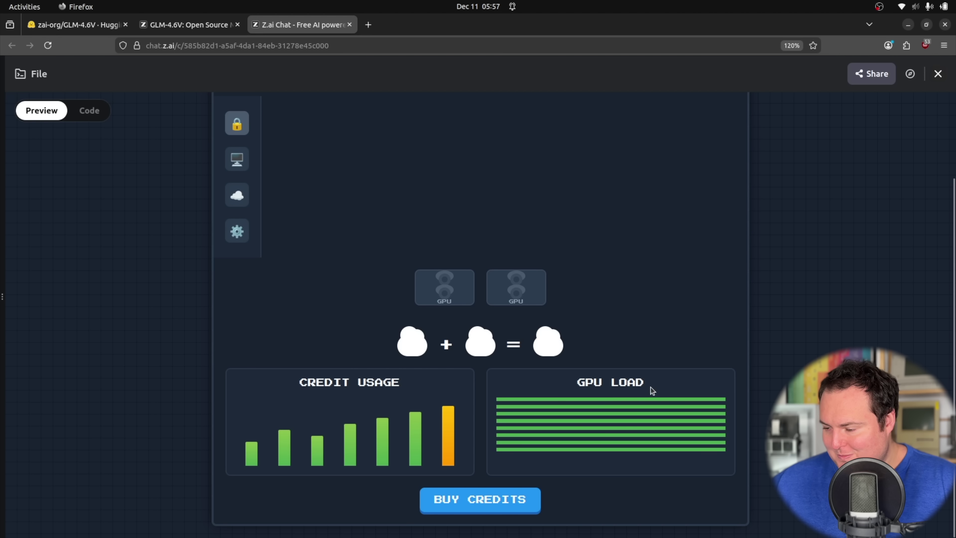
pyautogui.moveTo(652, 392); pyautogui.dragTo(566, 388)
pyautogui.click(567, 390)
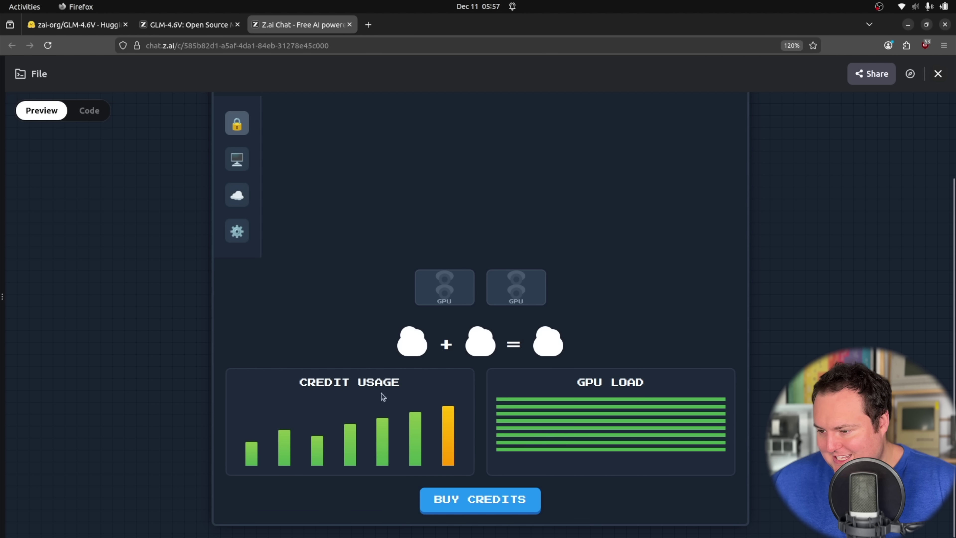
pyautogui.moveTo(394, 382); pyautogui.dragTo(274, 390)
pyautogui.click(278, 399)
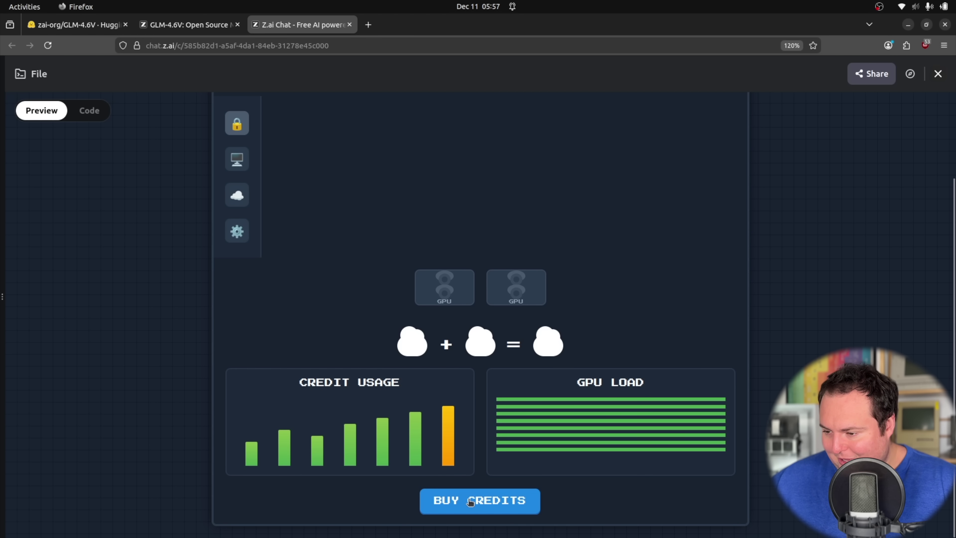
pyautogui.scroll(3, 367, 448)
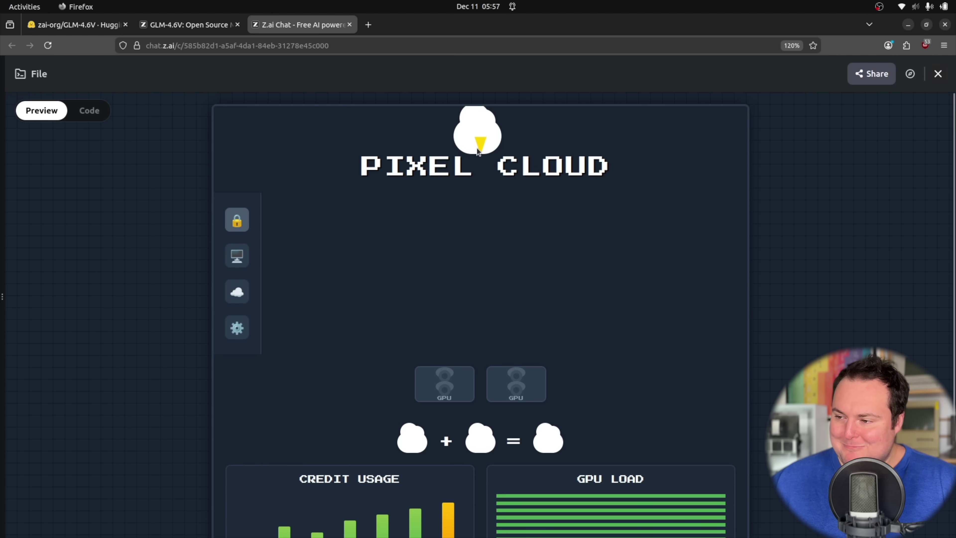
pyautogui.moveTo(370, 163); pyautogui.dragTo(634, 178)
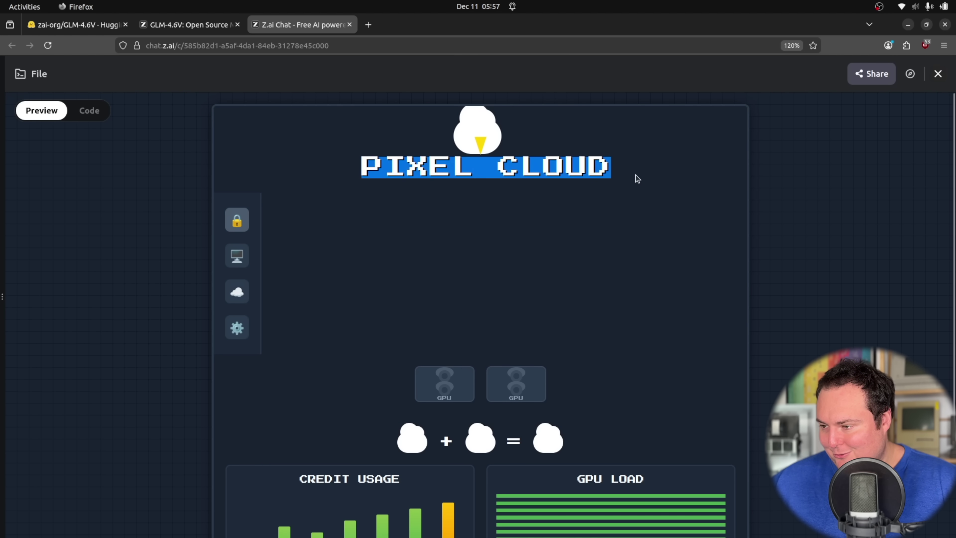
pyautogui.click(640, 189)
pyautogui.scroll(-3, 817, 249)
pyautogui.scroll(3, 821, 251)
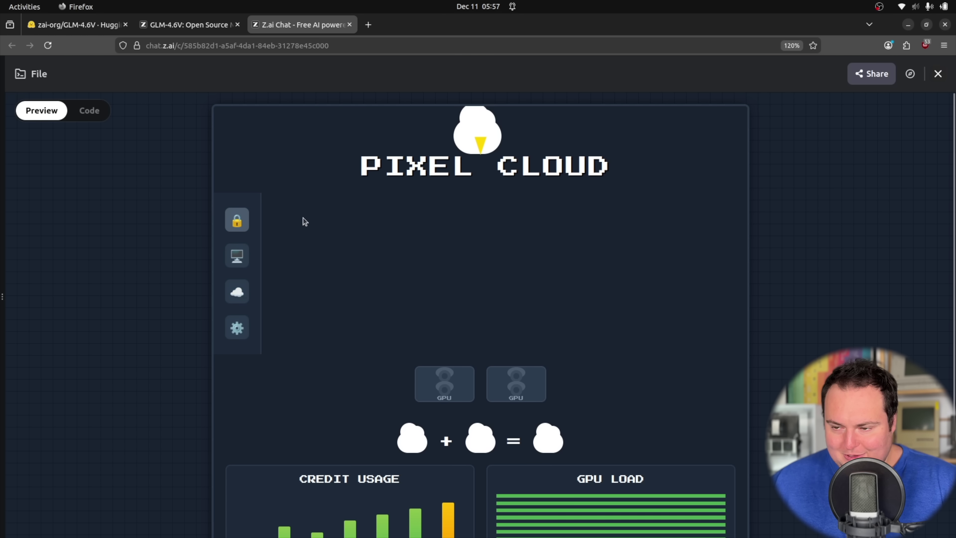
pyautogui.scroll(-3, 418, 302)
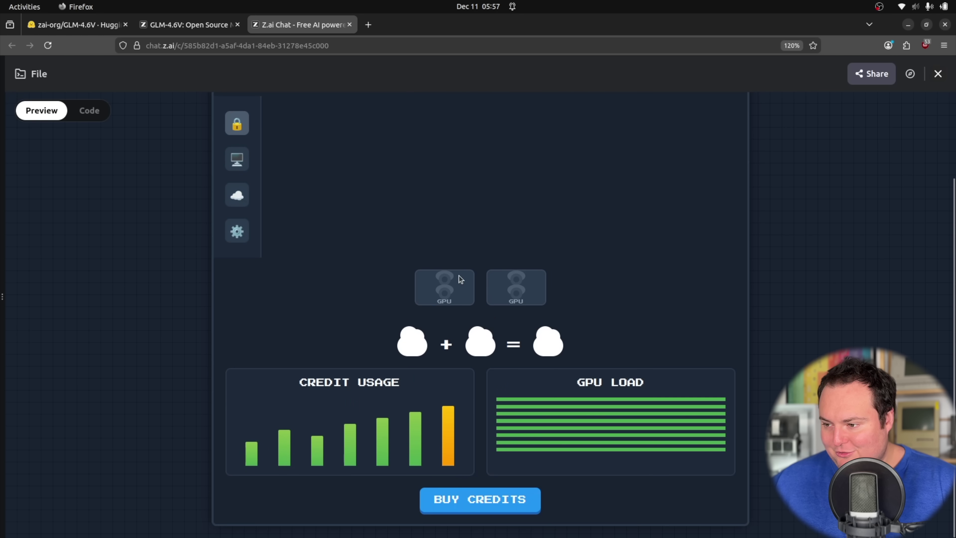
pyautogui.scroll(3, 373, 330)
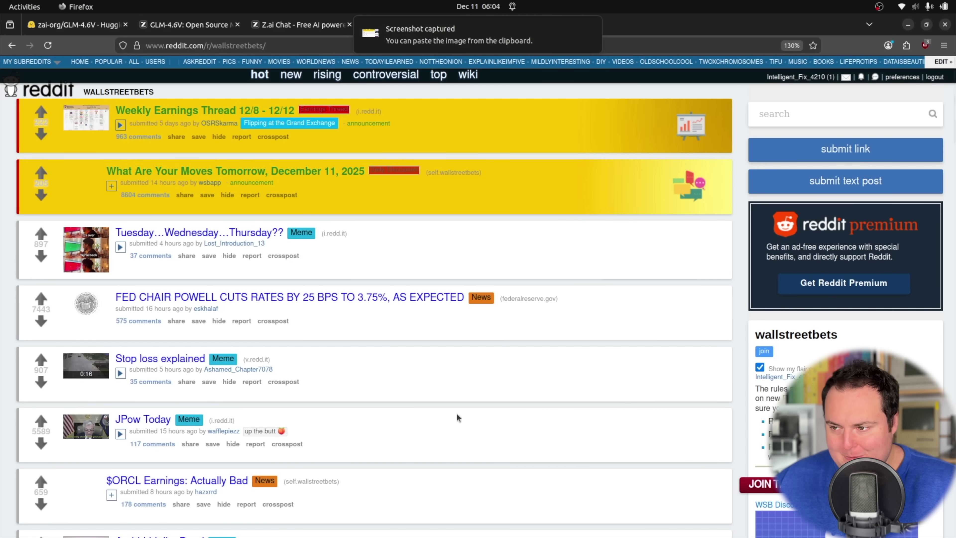
# Capture the wallstreetbets page screenshot and paste it into the new chat message
pyautogui.click(290, 25)
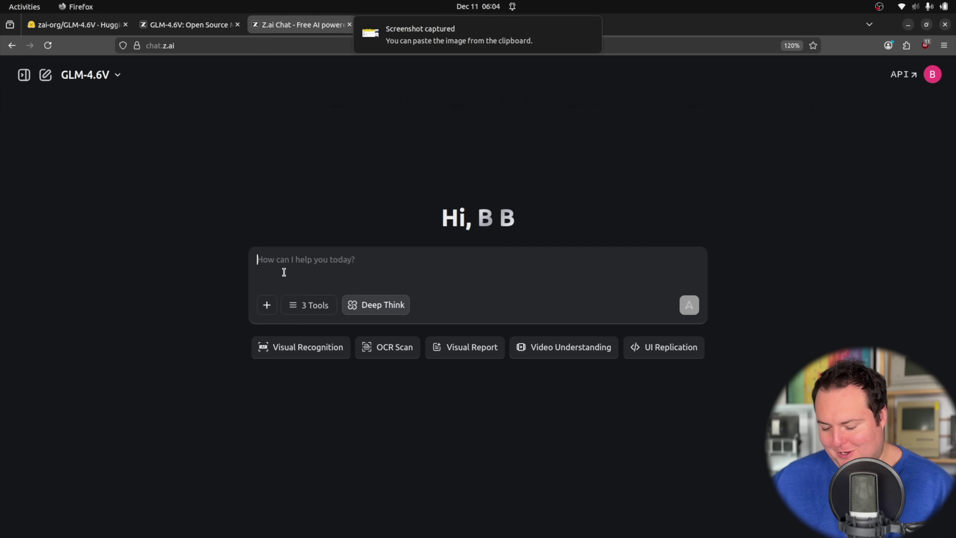
pyautogui.hotkey('ctrl', 'v')
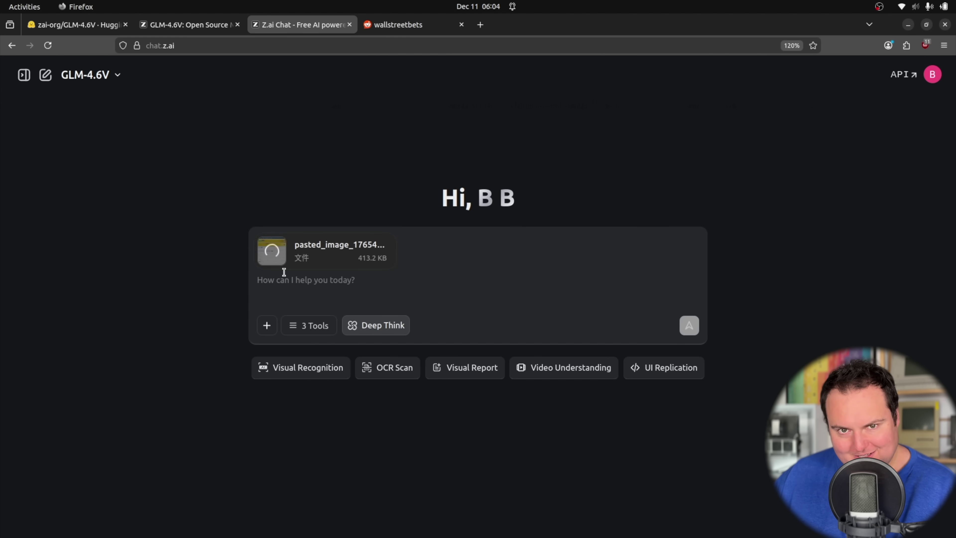
pyautogui.click(170, 25)
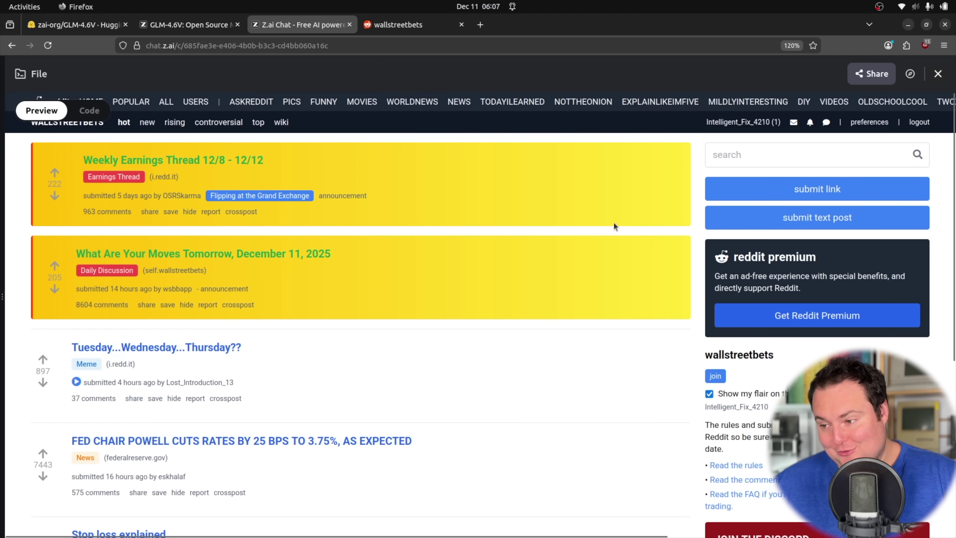
# Show the wallstreetbets replica's HTML source and copy all of it
pyautogui.scroll(-6, 613, 221)
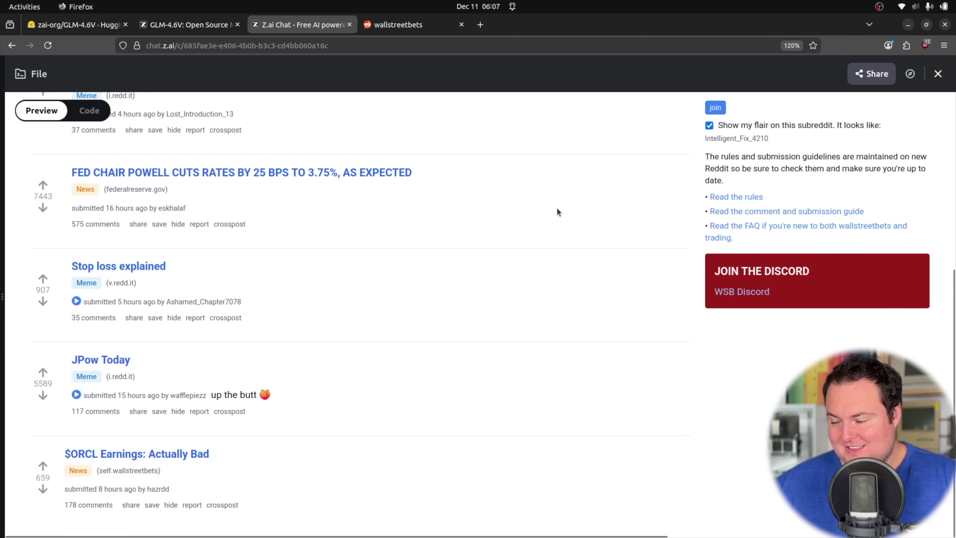
pyautogui.scroll(6, 559, 211)
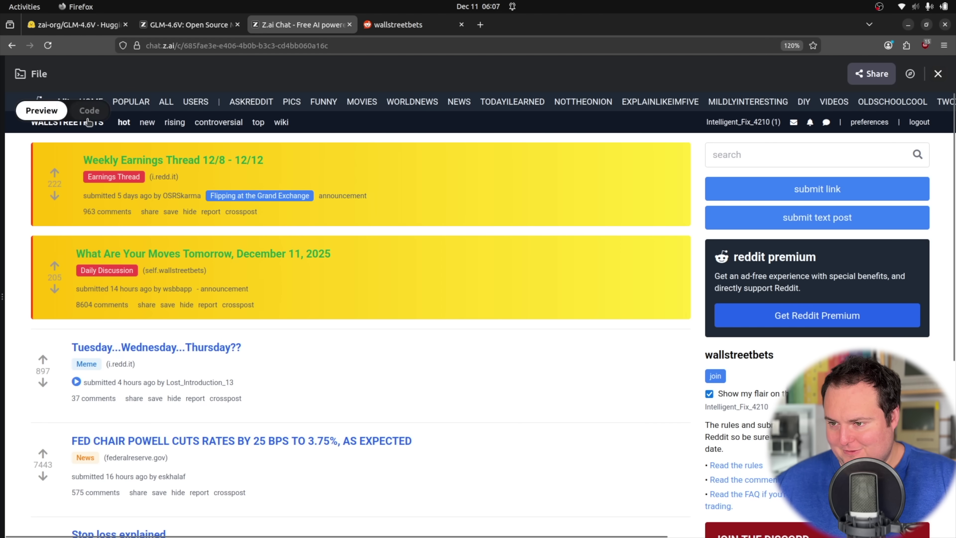
pyautogui.click(89, 111)
pyautogui.click(927, 110)
pyautogui.moveTo(177, 527)
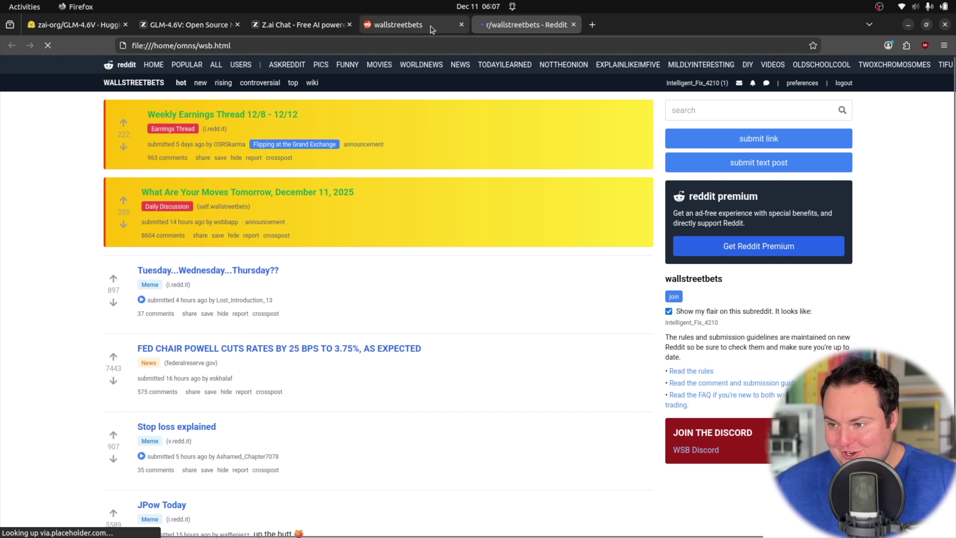
pyautogui.click(399, 25)
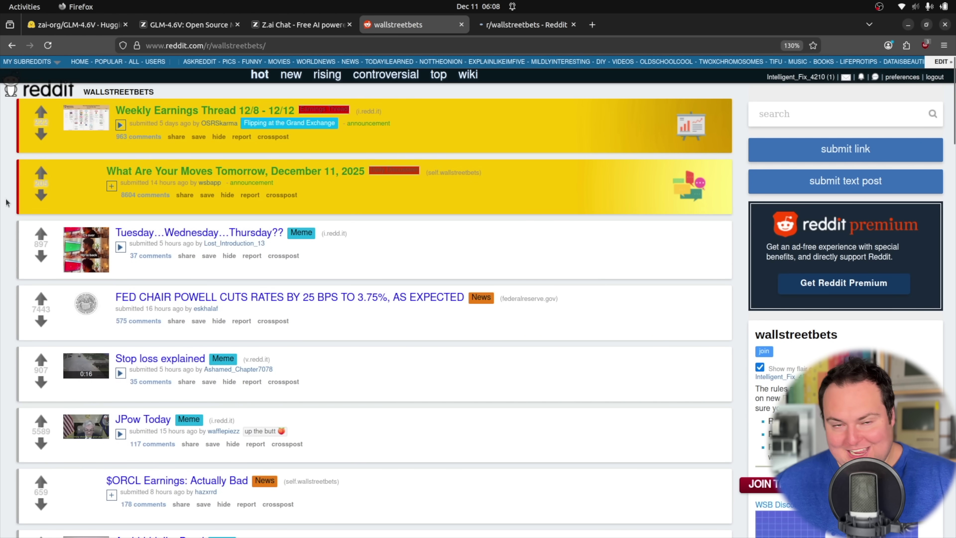
pyautogui.click(545, 25)
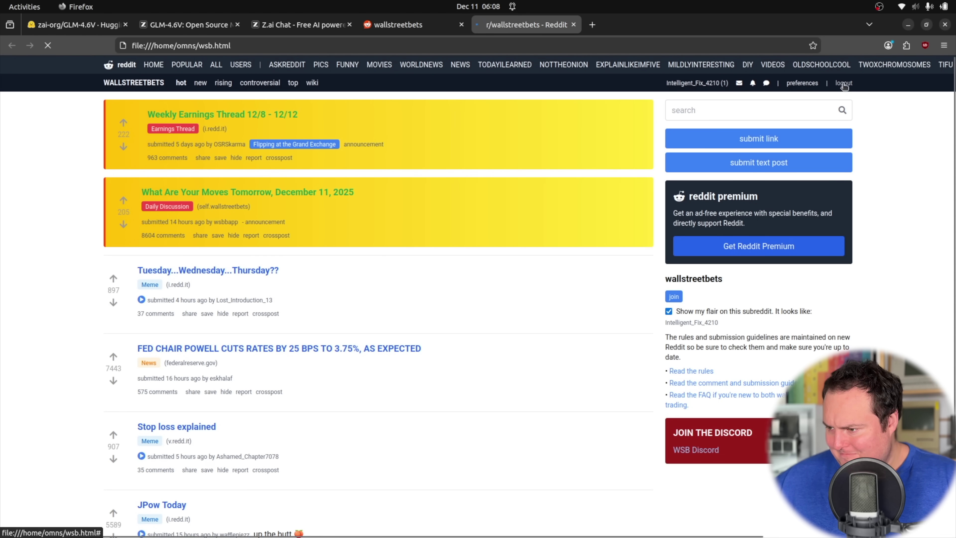
pyautogui.scroll(-3, 744, 209)
pyautogui.scroll(3, 230, 344)
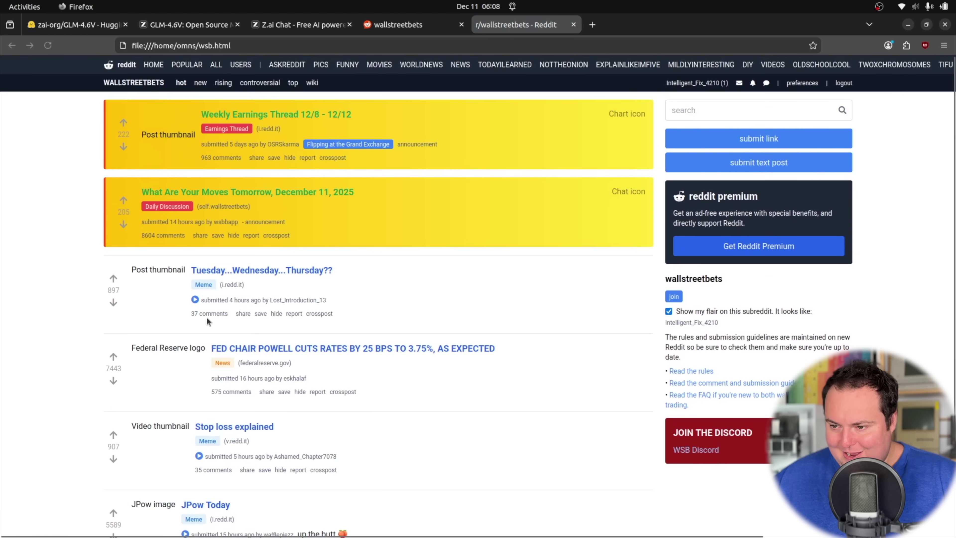
pyautogui.scroll(-3, 529, 333)
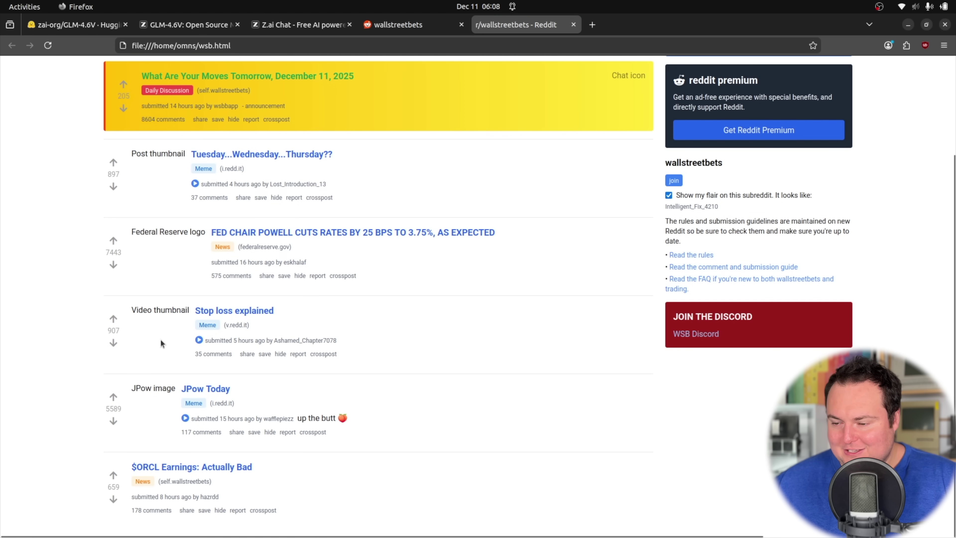
pyautogui.scroll(3, 161, 341)
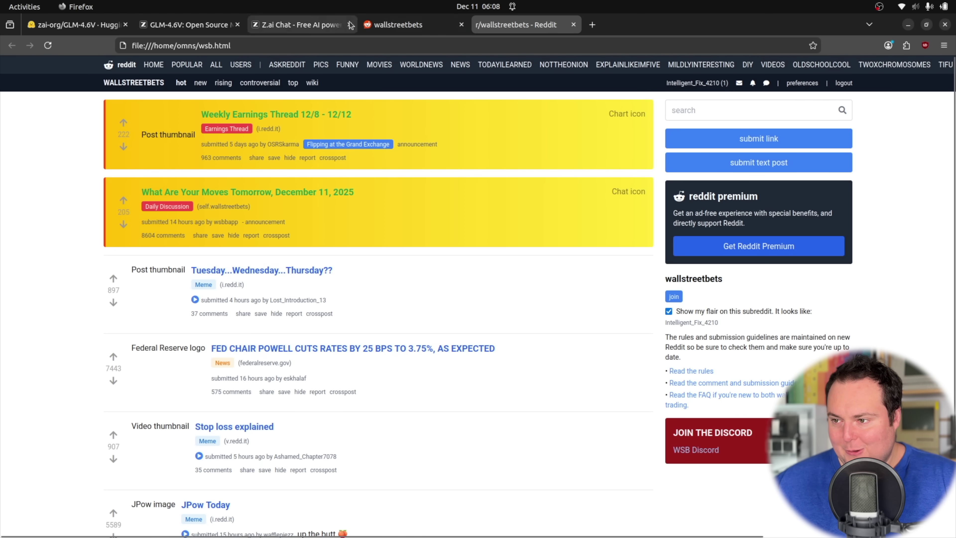
# Narrow the code view in the GLM-4.6V chat and reread the blog's frontend replication notes
pyautogui.click(300, 24)
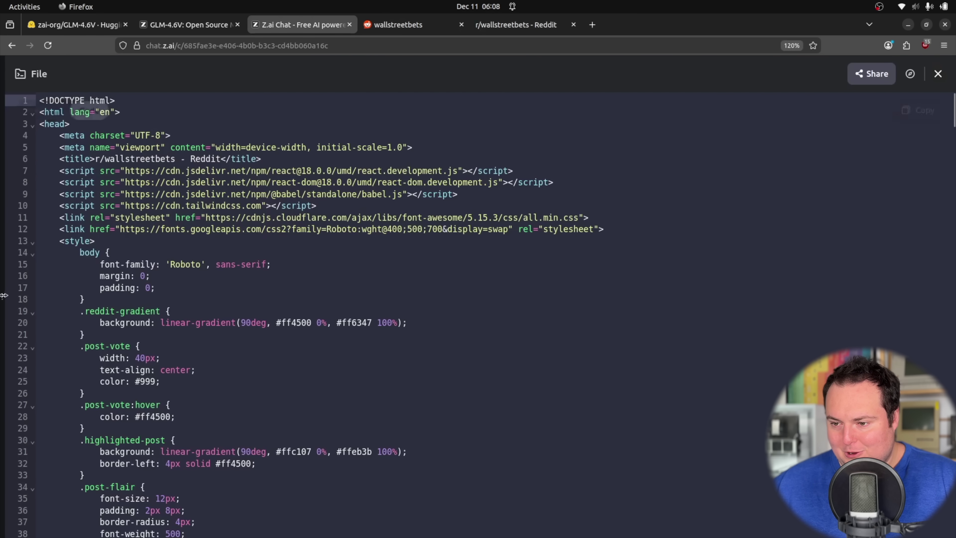
pyautogui.moveTo(4, 281); pyautogui.dragTo(463, 303)
pyautogui.scroll(15, 457, 298)
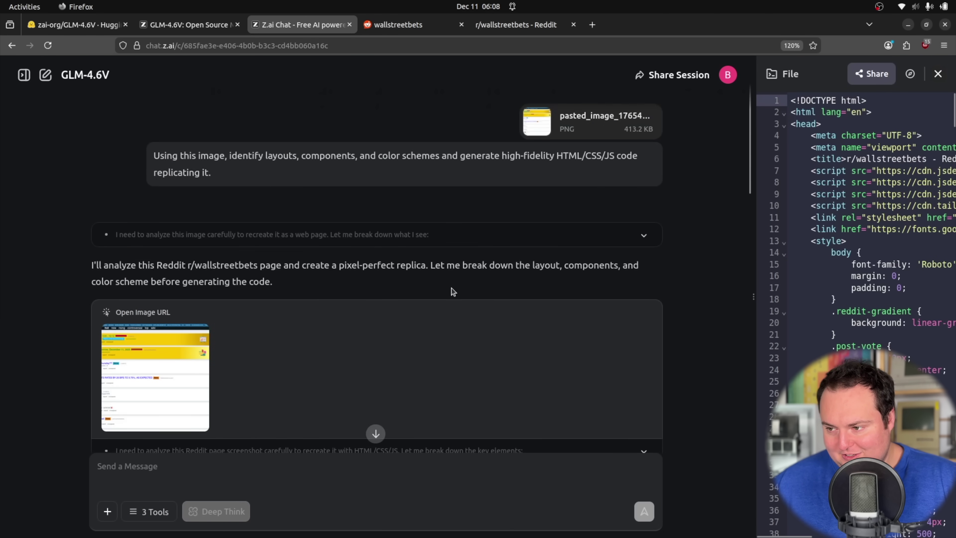
pyautogui.click(198, 31)
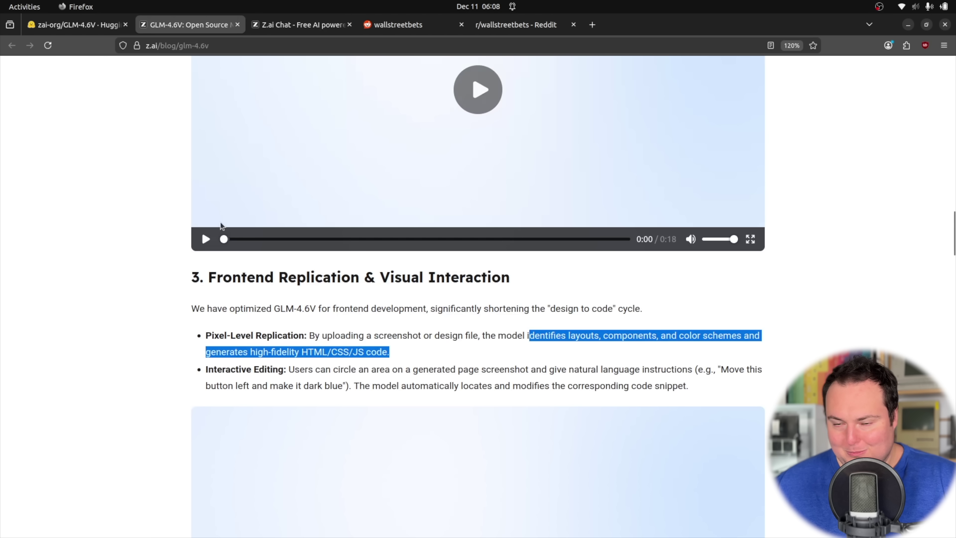
pyautogui.click(299, 25)
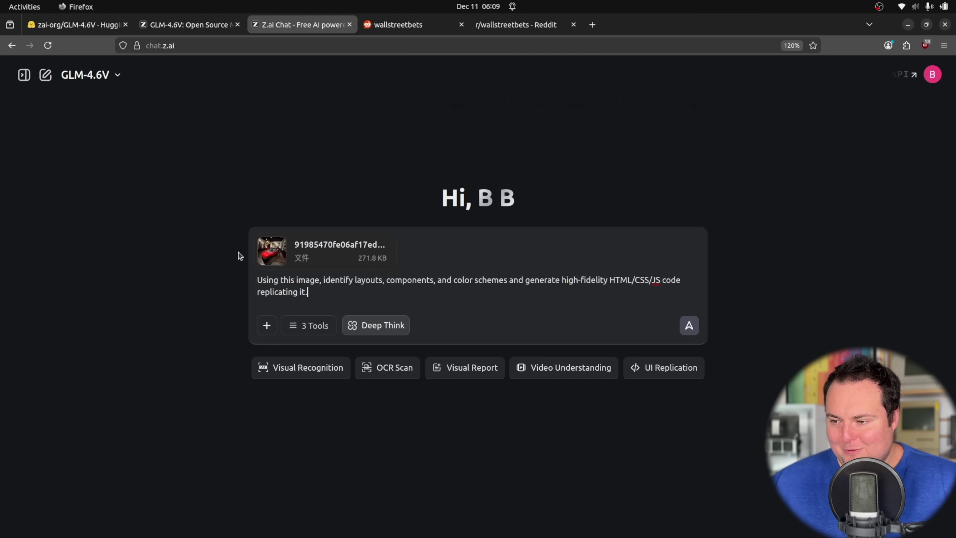
# Check the attached car photo full size, then send it with the replication prompt
pyautogui.click(281, 257)
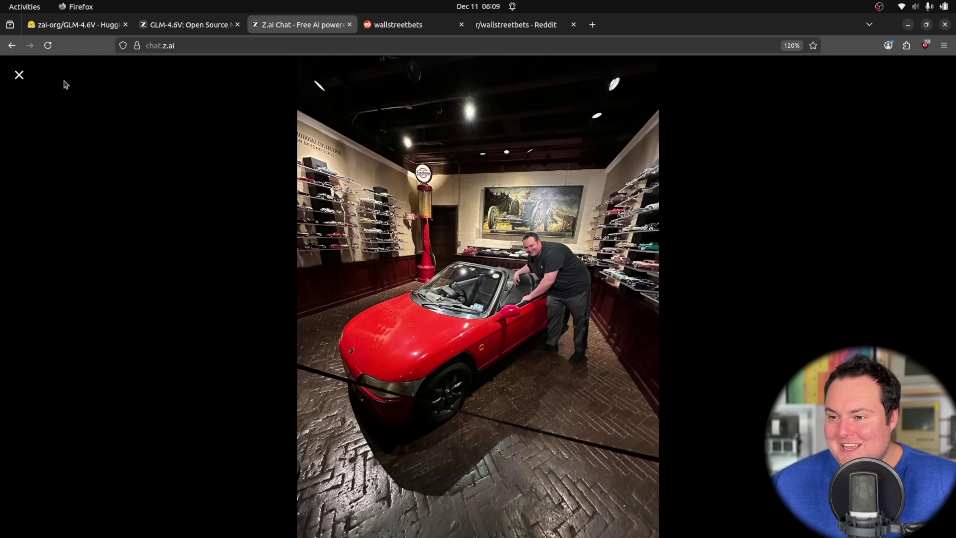
pyautogui.click(19, 75)
pyautogui.click(689, 325)
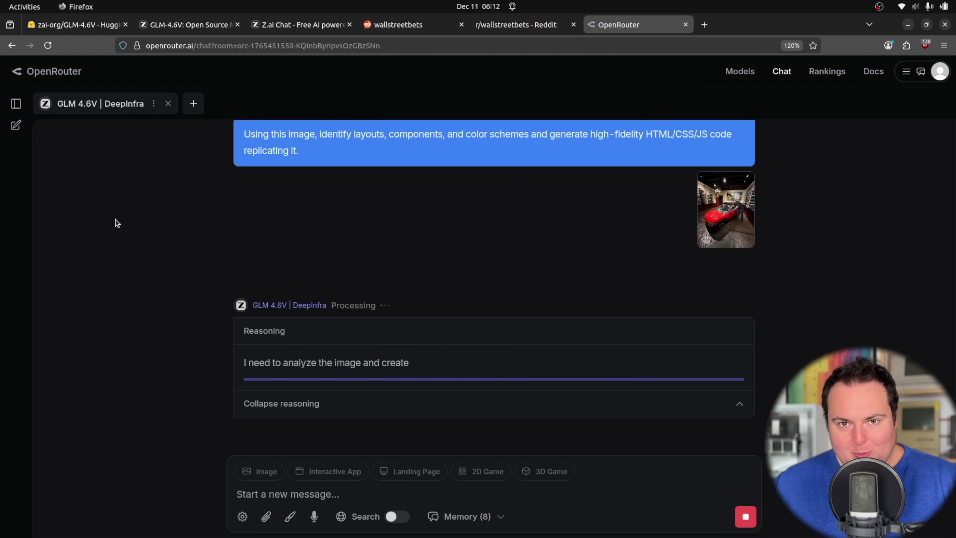
# Follow GLM 4.6V's reasoning and Automotive Museum code as it streams in OpenRouter
pyautogui.scroll(3, 113, 221)
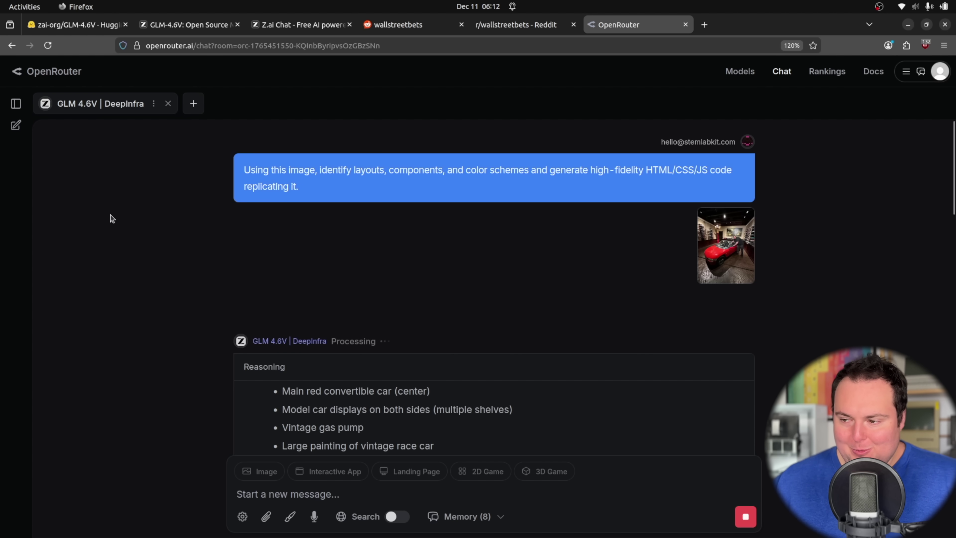
pyautogui.scroll(-3, 109, 216)
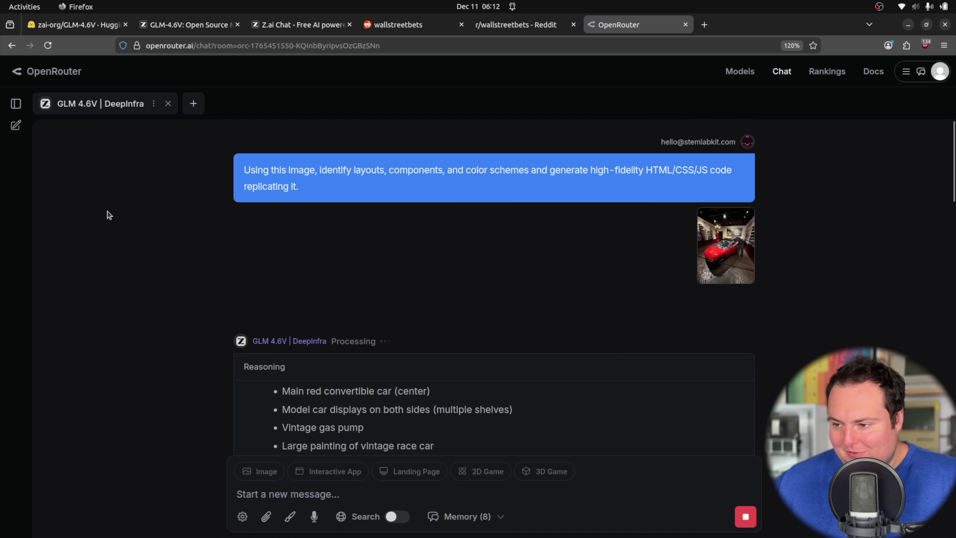
pyautogui.scroll(3, 109, 215)
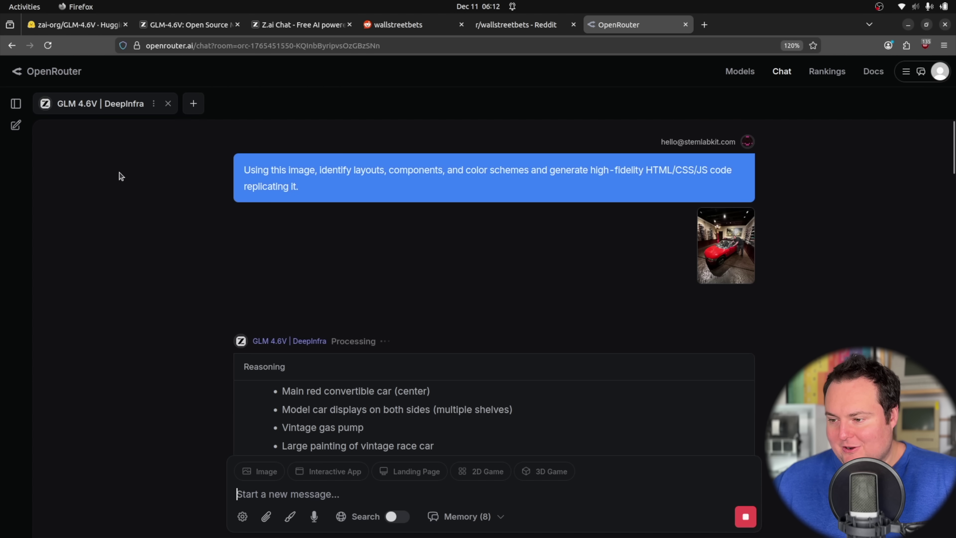
pyautogui.scroll(-5, 376, 248)
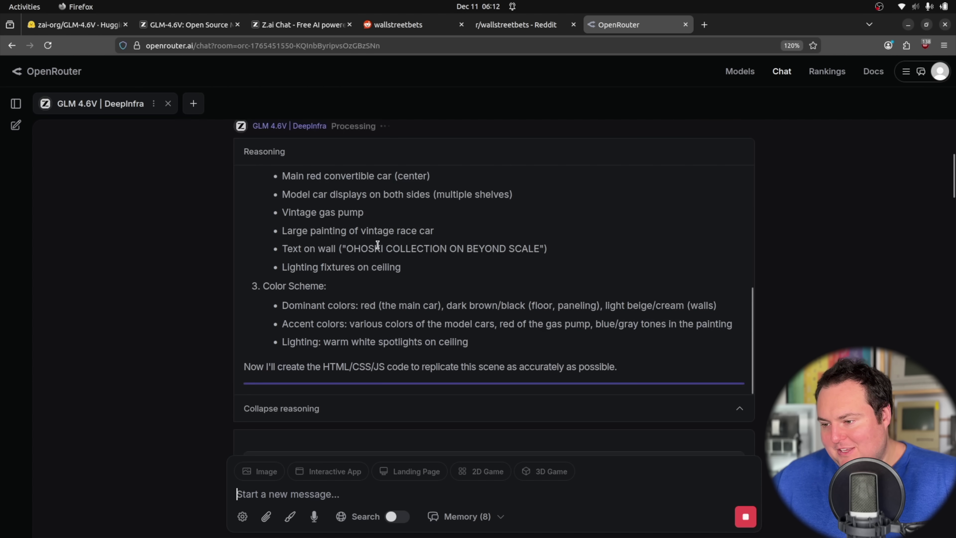
pyautogui.scroll(-8, 380, 250)
pyautogui.scroll(10, 378, 266)
pyautogui.scroll(8, 379, 266)
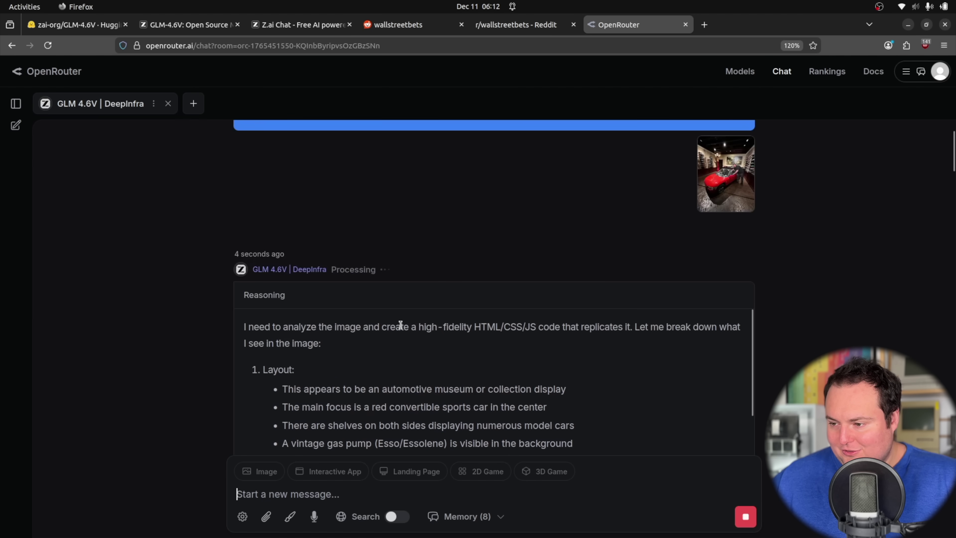
pyautogui.scroll(-10, 396, 331)
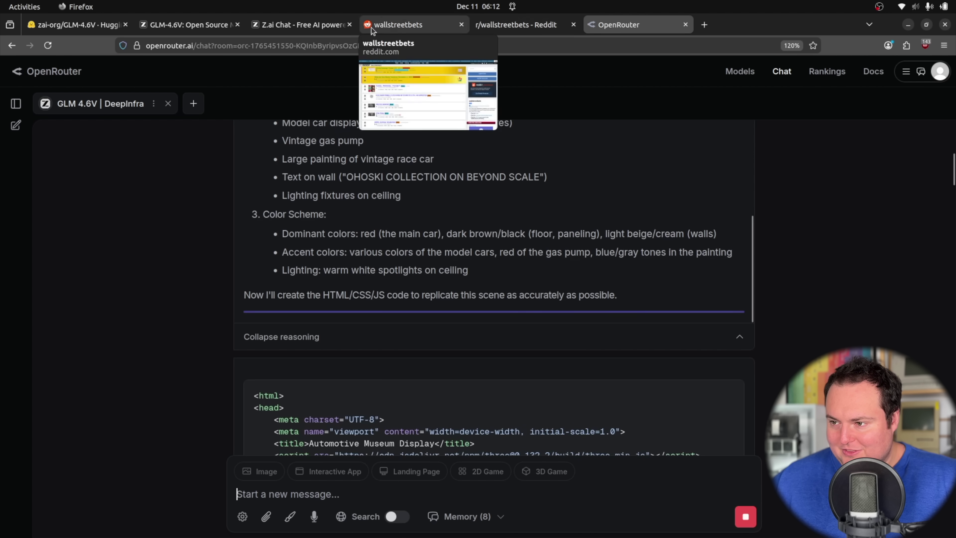
# Check the Z.ai chat, return to OpenRouter, then open car.html in Google Chrome
pyautogui.click(299, 24)
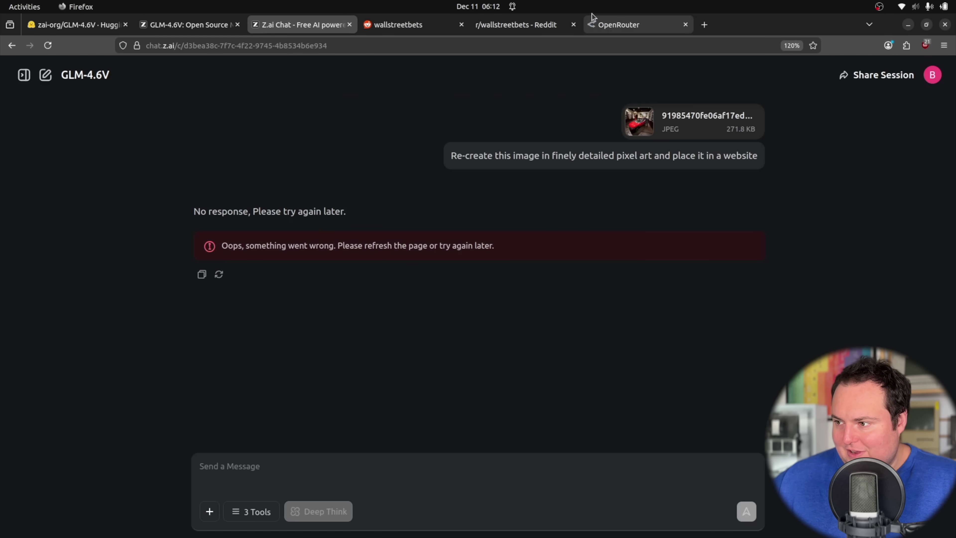
pyautogui.click(619, 26)
pyautogui.scroll(-15, 190, 256)
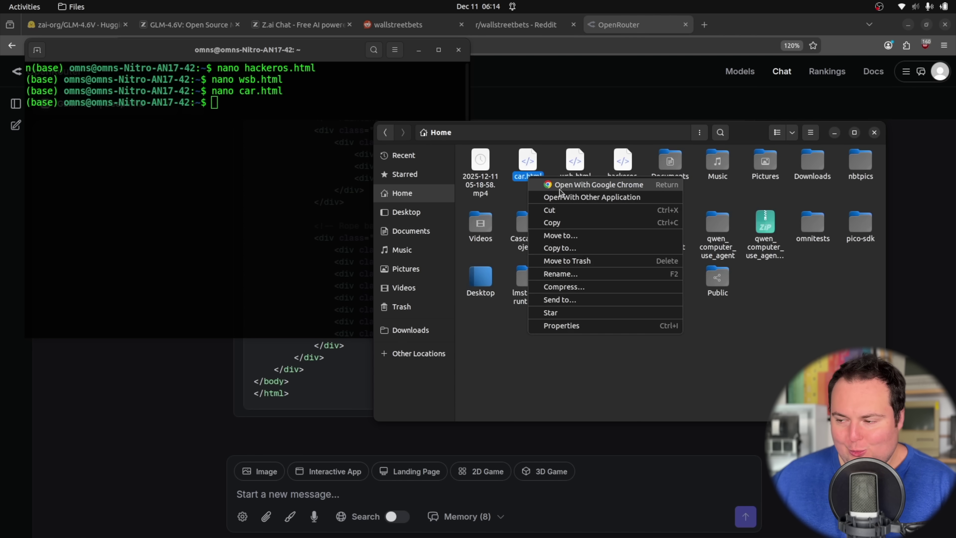
pyautogui.click(560, 188)
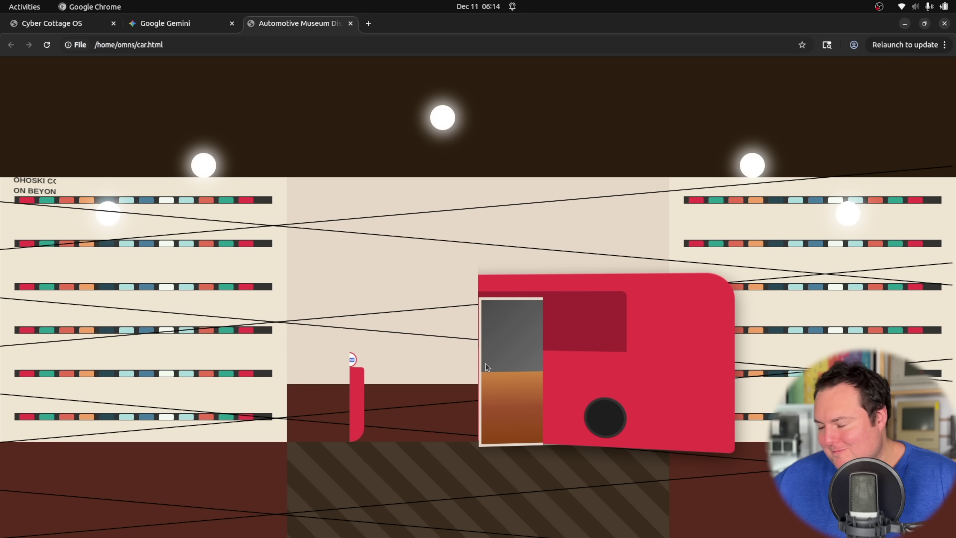
# Select everything on the rendered car.html Automotive Museum page in Chrome
pyautogui.hotkey('ctrl', 'a')
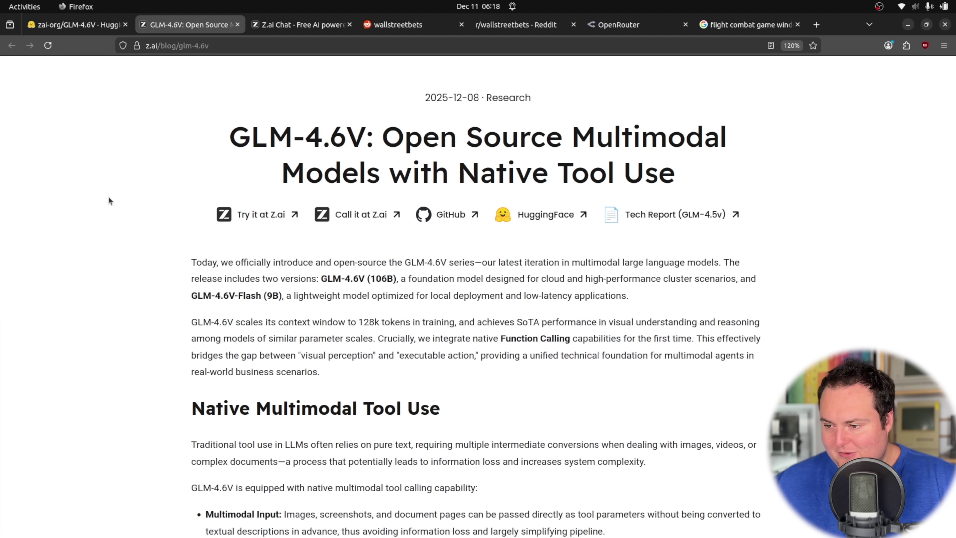
pyautogui.scroll(-2, 109, 200)
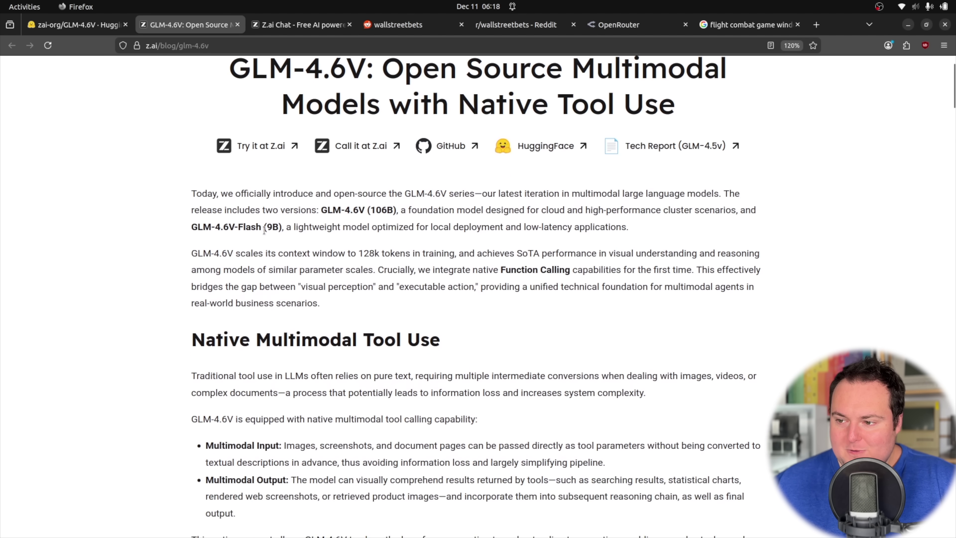
pyautogui.moveTo(280, 227); pyautogui.dragTo(193, 227)
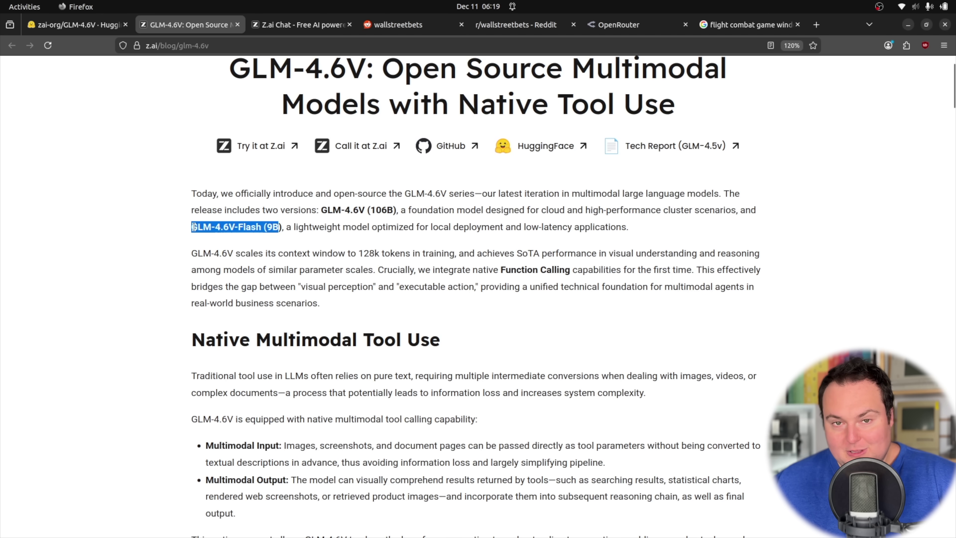
pyautogui.click(171, 210)
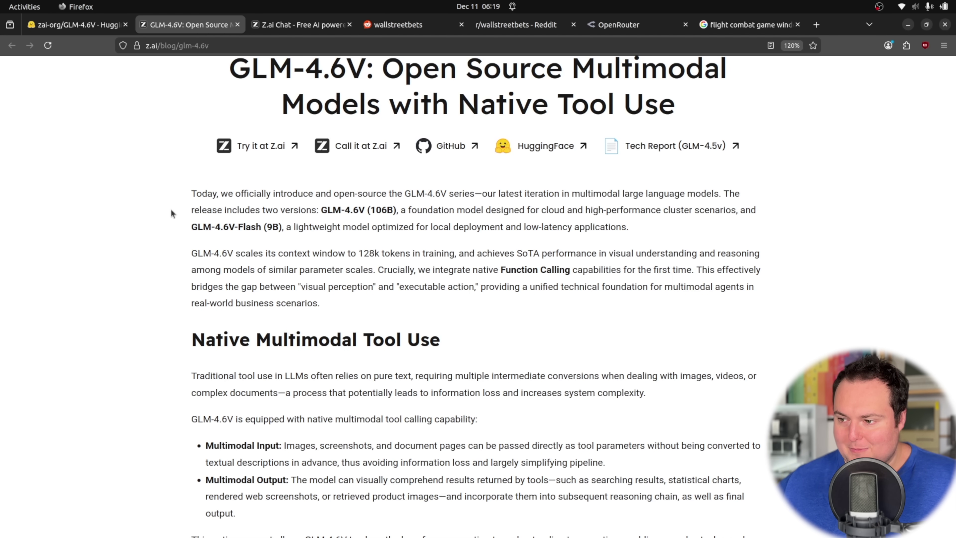
pyautogui.moveTo(321, 210); pyautogui.dragTo(397, 210)
pyautogui.click(410, 206)
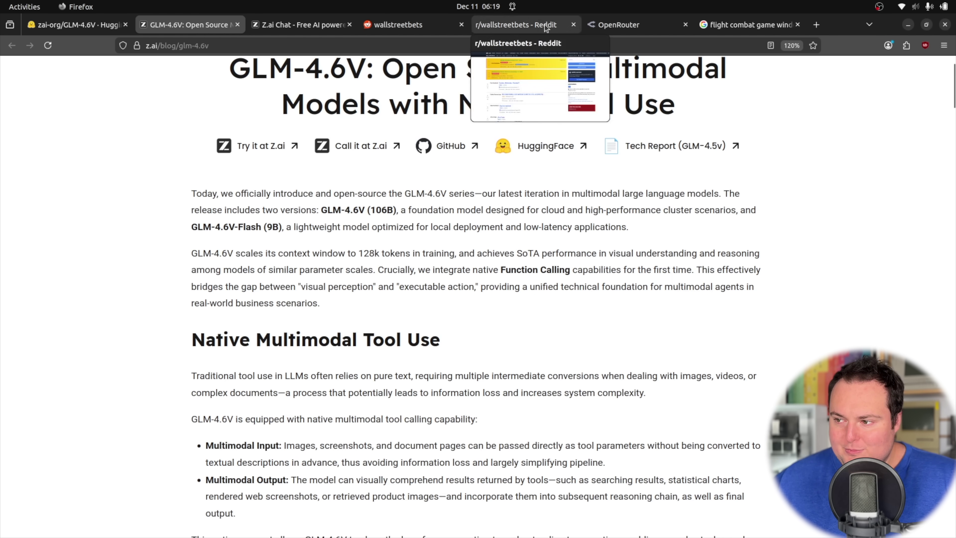
# Compare the real r/wallstreetbets page with the generated replica, then bring Chrome forward
pyautogui.click(520, 25)
pyautogui.click(390, 30)
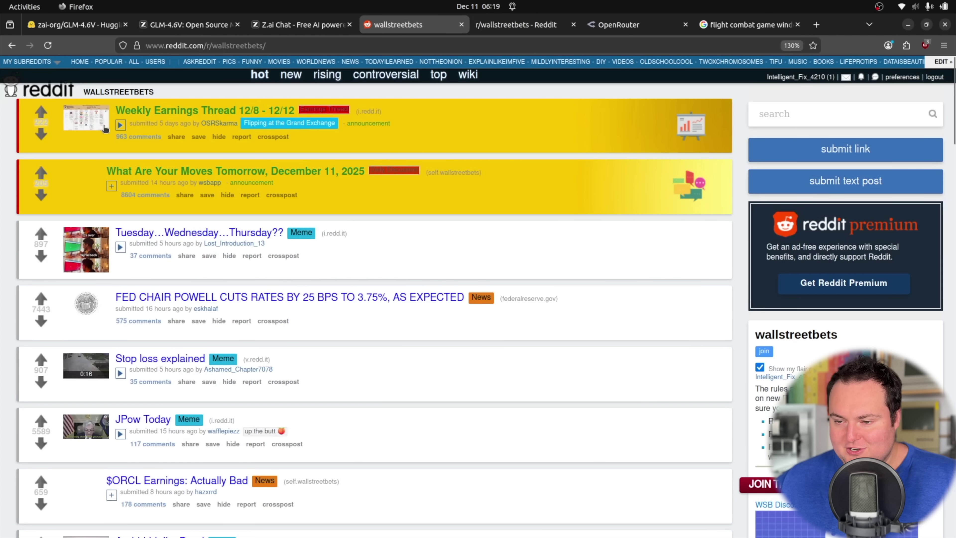
pyautogui.click(522, 24)
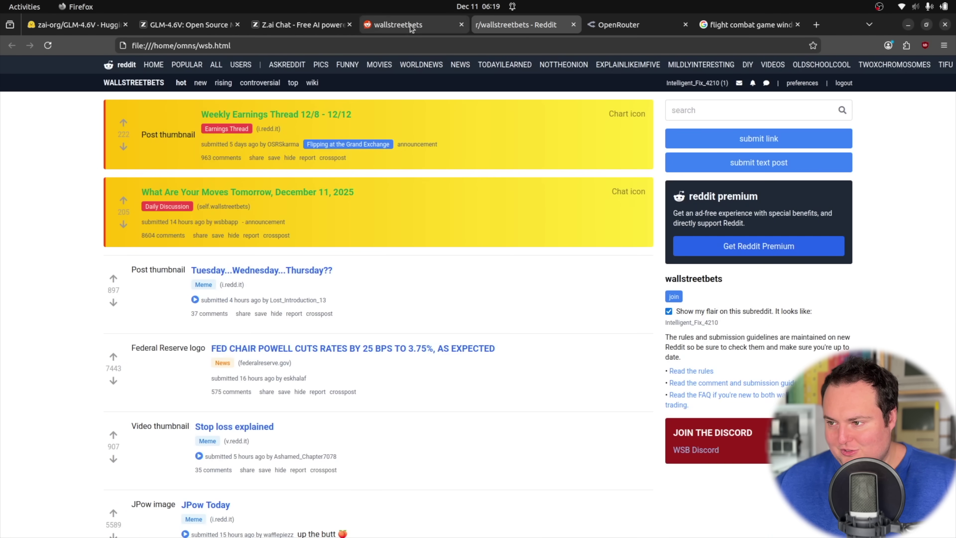
pyautogui.click(411, 25)
pyautogui.click(522, 25)
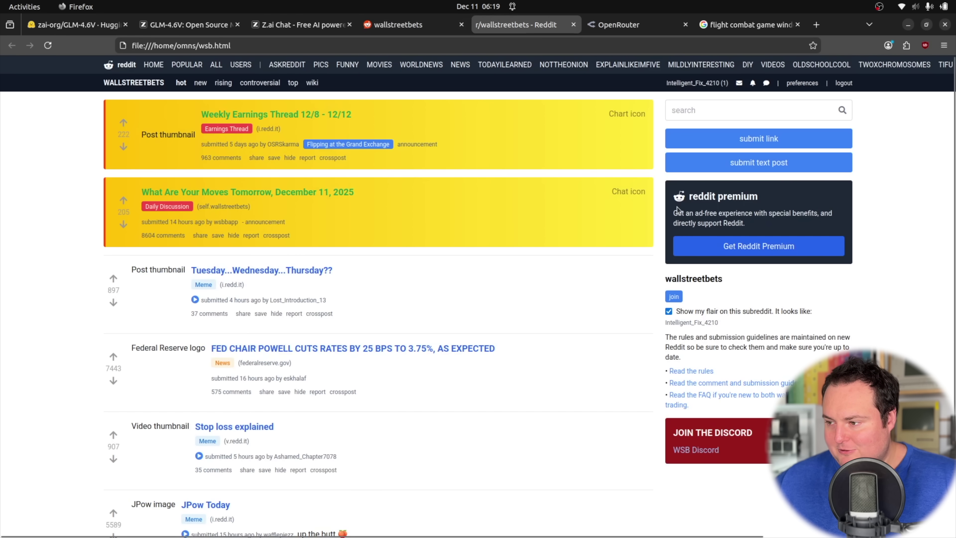
pyautogui.click(432, 27)
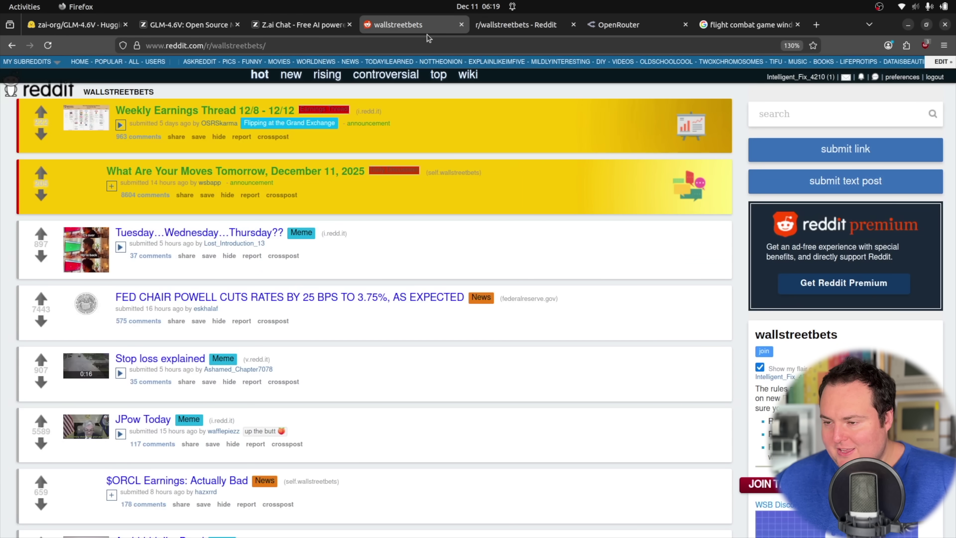
pyautogui.click(258, 521)
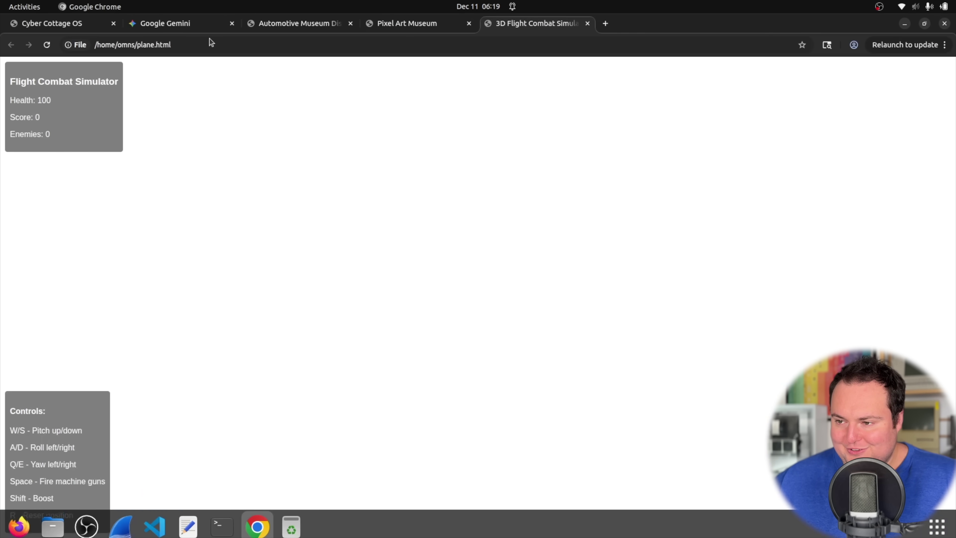
# Show the hackeros.html Cyber Cottage OS tab and nudge its Terminal window down-left
pyautogui.click(72, 24)
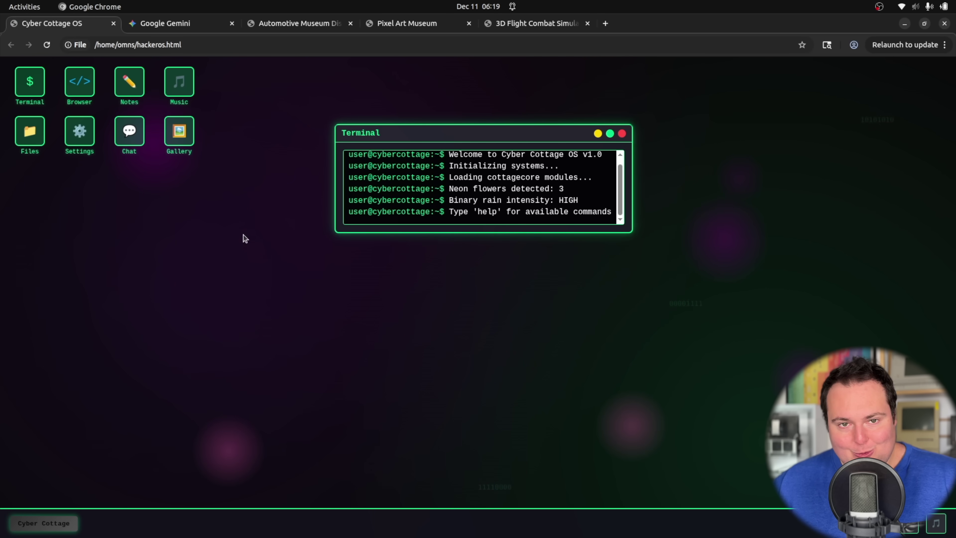
pyautogui.moveTo(425, 130); pyautogui.dragTo(394, 135)
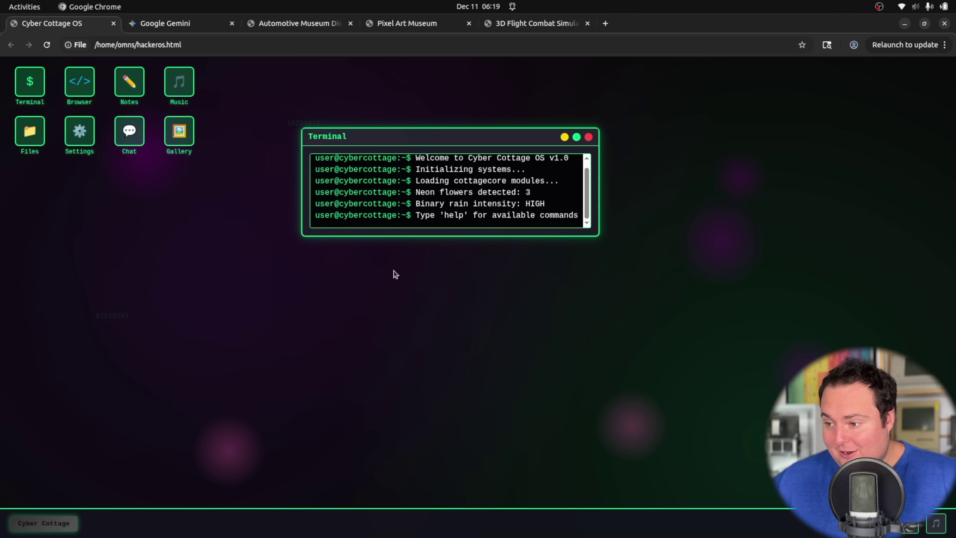